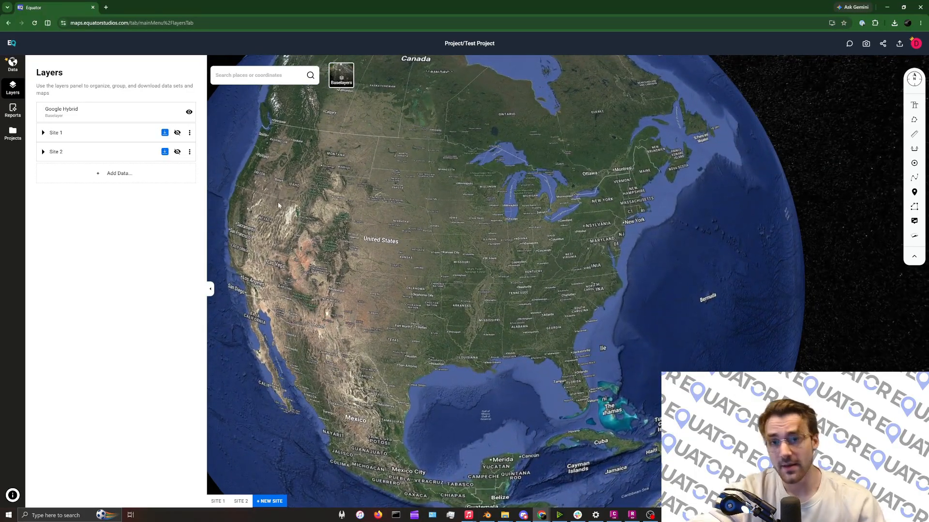
Start a new site over the mountain range around Whipple Peak in eastern Nevada
left_click(251, 75)
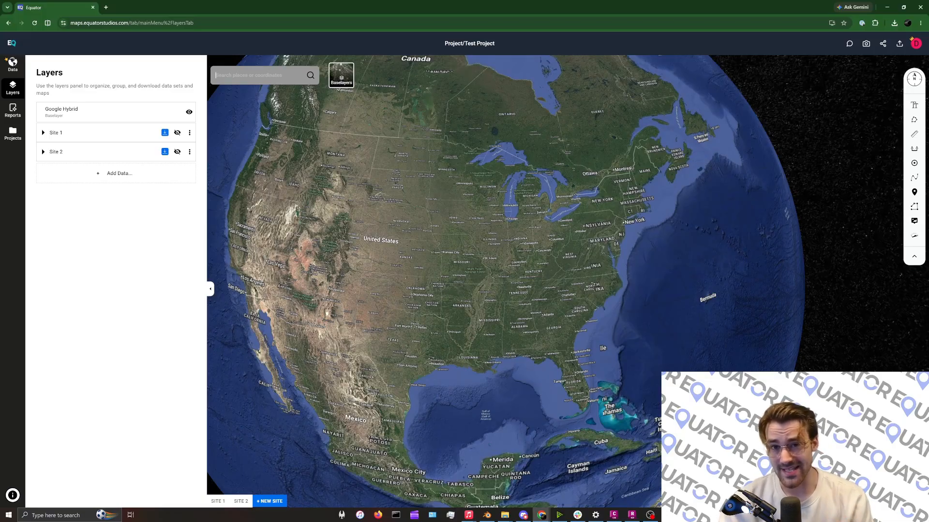
left_click_drag(467, 256, 596, 261)
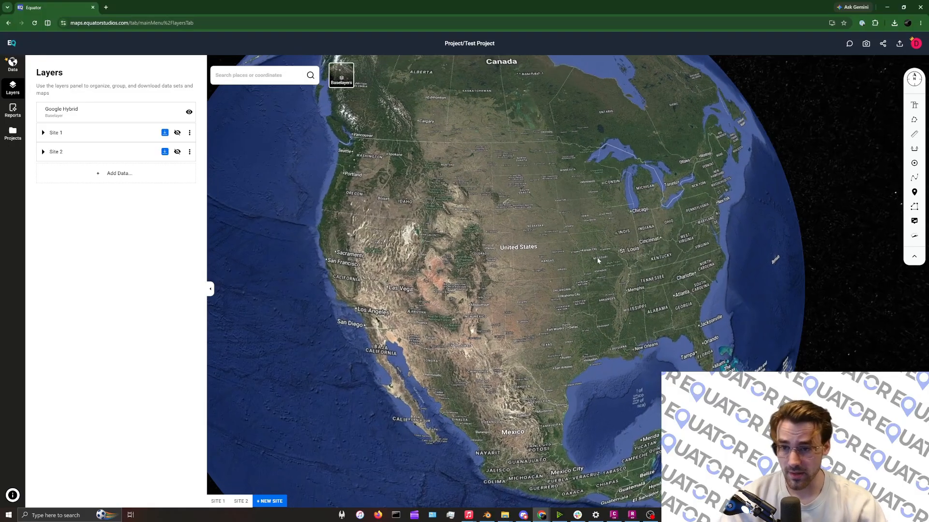
left_click_drag(411, 297, 476, 298)
scroll(476, 298, "up", 5)
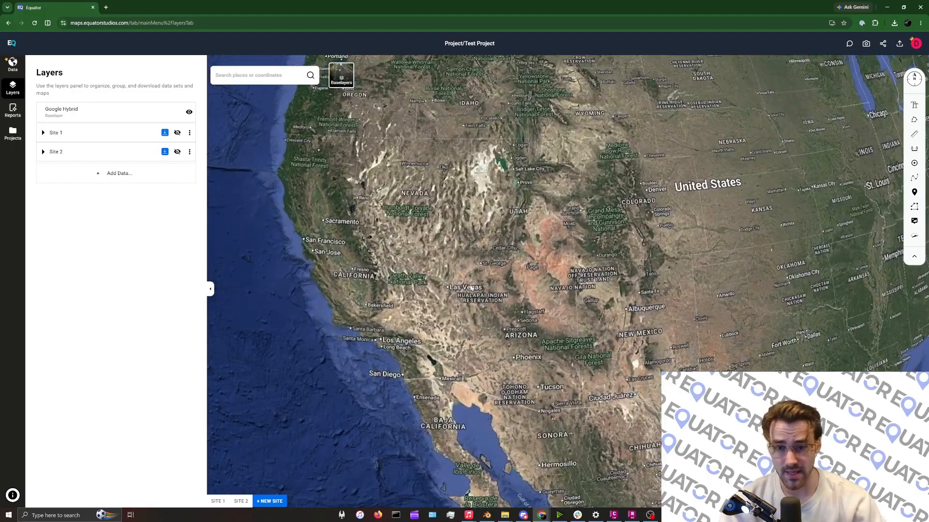
scroll(376, 263, "up", 5)
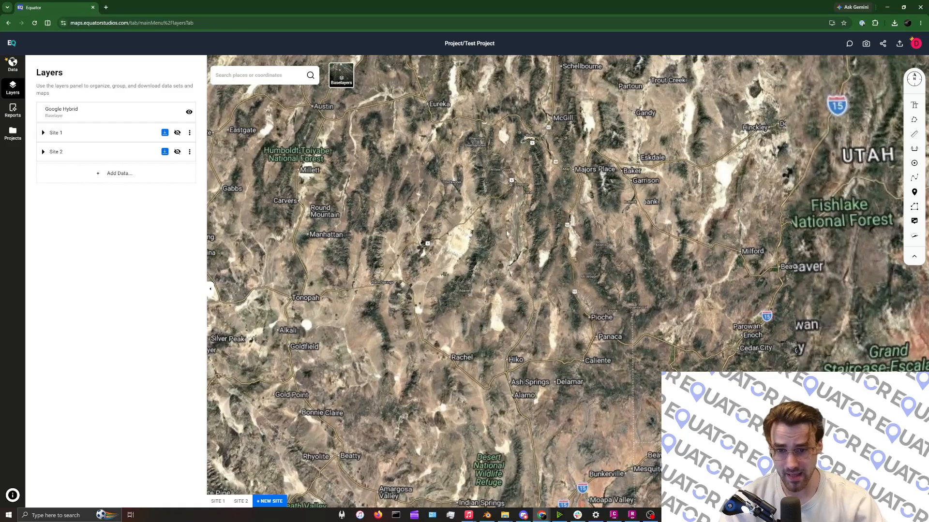
scroll(445, 247, "up", 5)
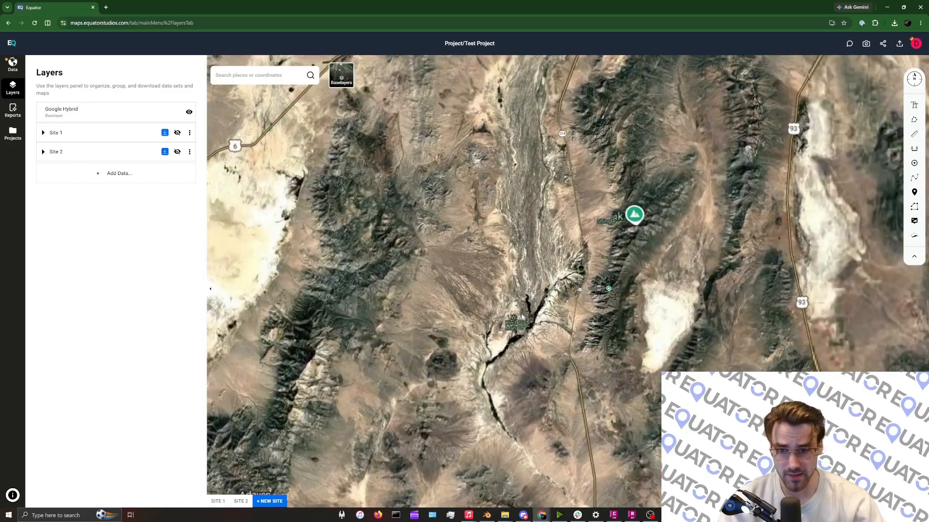
scroll(562, 265, "up", 3)
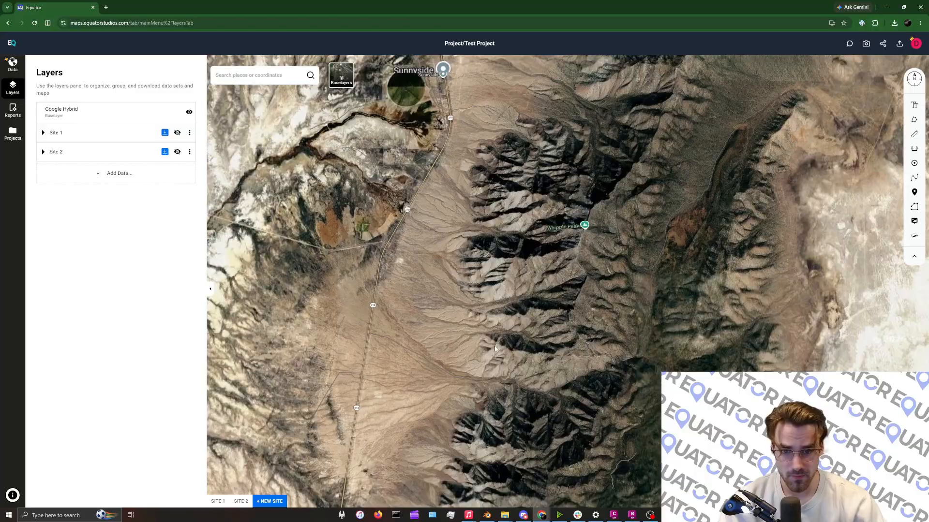
left_click_drag(494, 349, 366, 316)
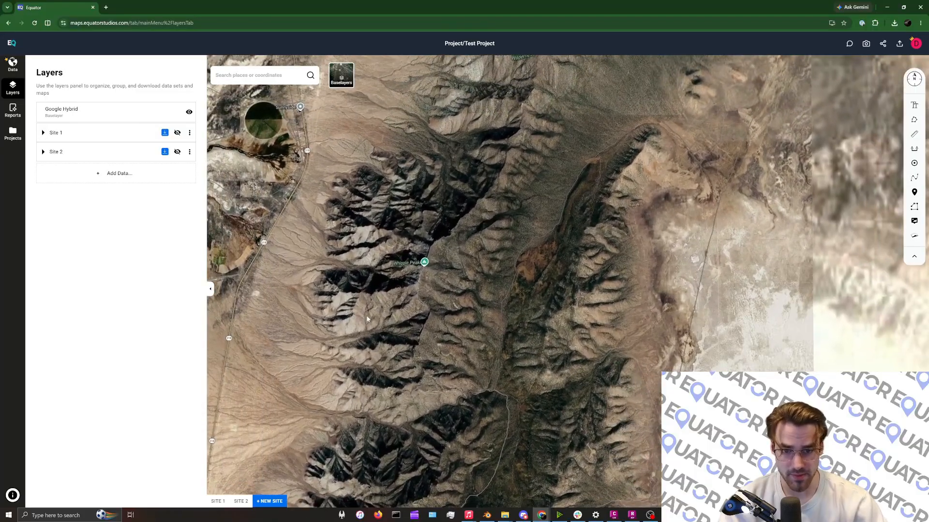
scroll(378, 317, "up", 2)
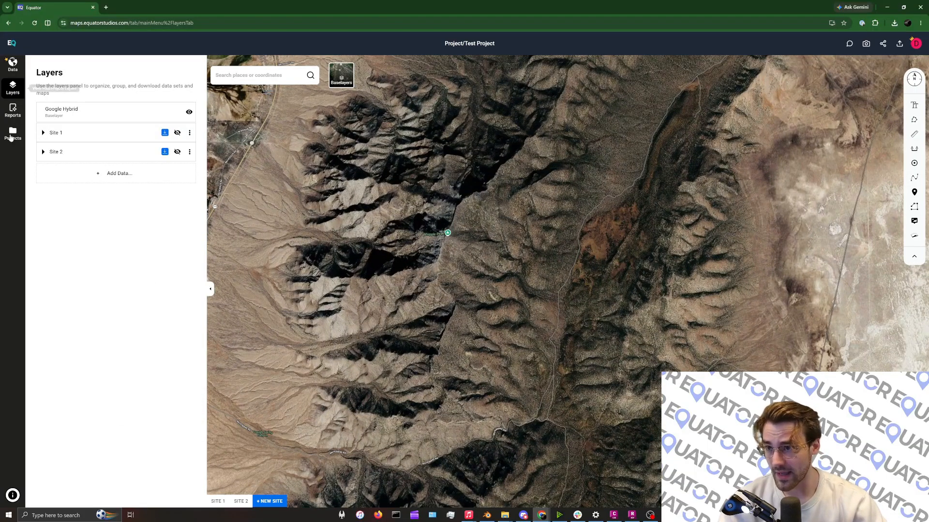
left_click(270, 502)
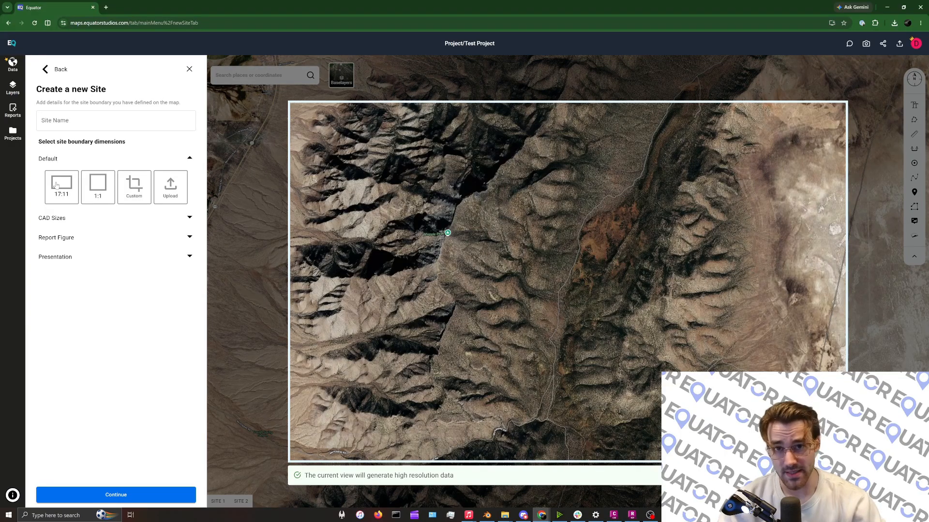
Try a custom five-point site boundary around Whipple Peak
left_click(96, 159)
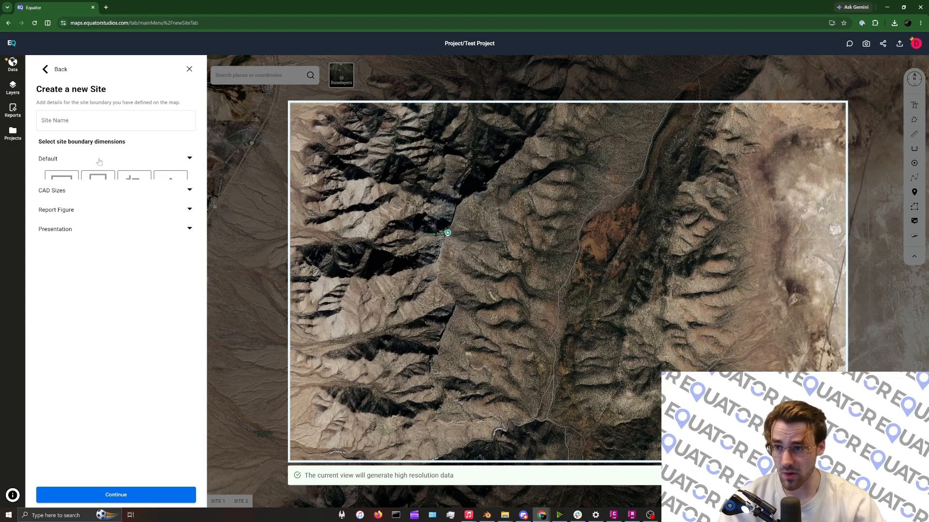
left_click(93, 178)
left_click(93, 220)
left_click(92, 218)
left_click(97, 160)
left_click(139, 193)
left_click(363, 214)
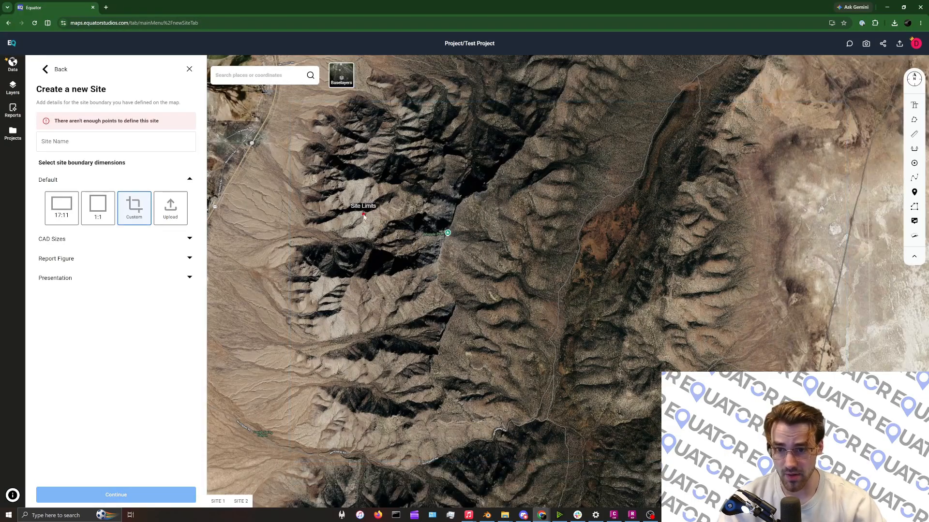
left_click(489, 169)
left_click(598, 236)
left_click(563, 319)
left_click(368, 354)
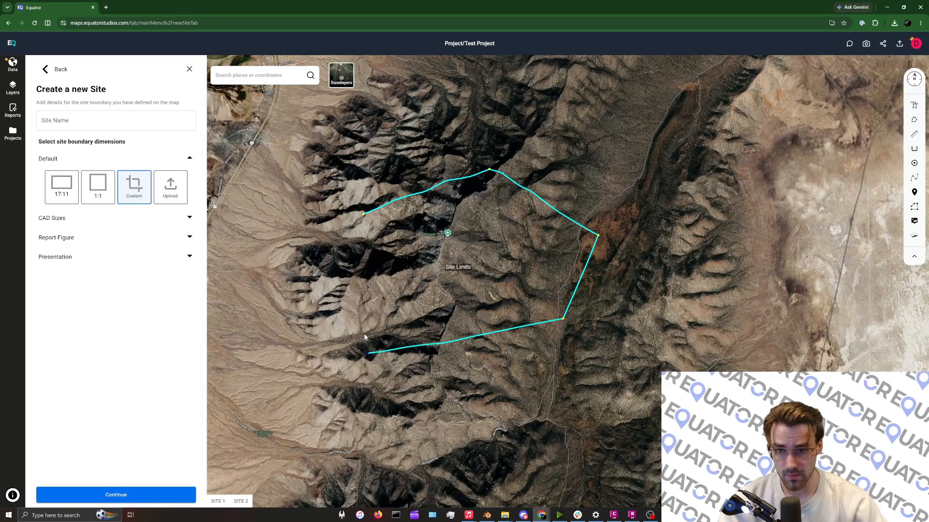
left_click(363, 214)
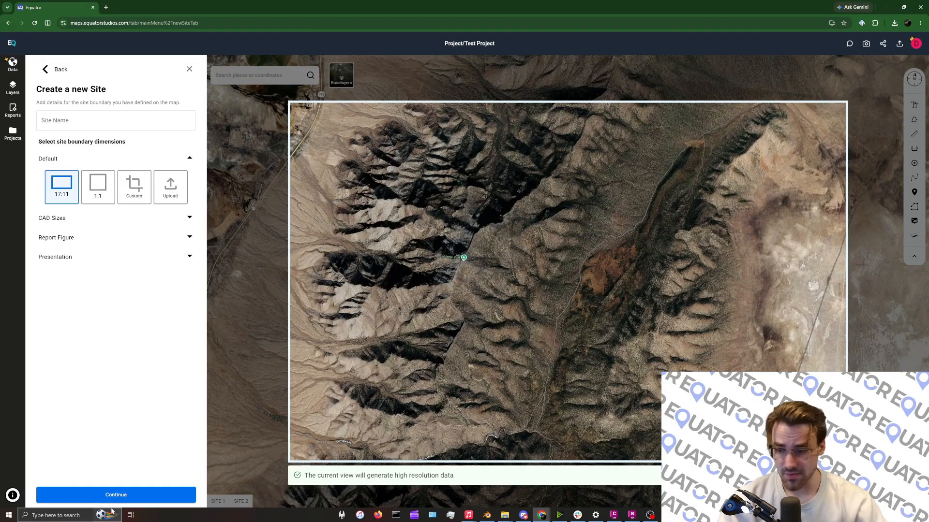
Create the site with the 17:11 boundary framing the Whipple Peak mountains
left_click(117, 494)
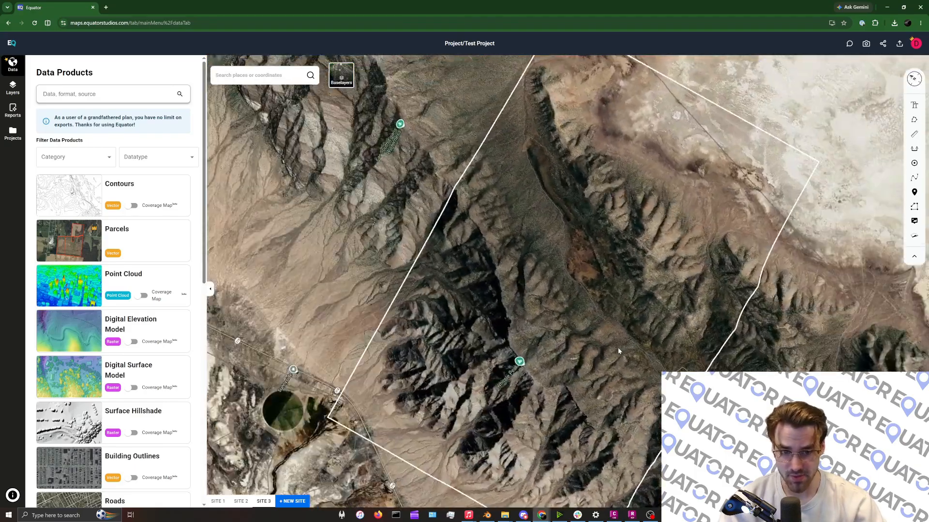
right_click_drag(618, 351, 376, 118)
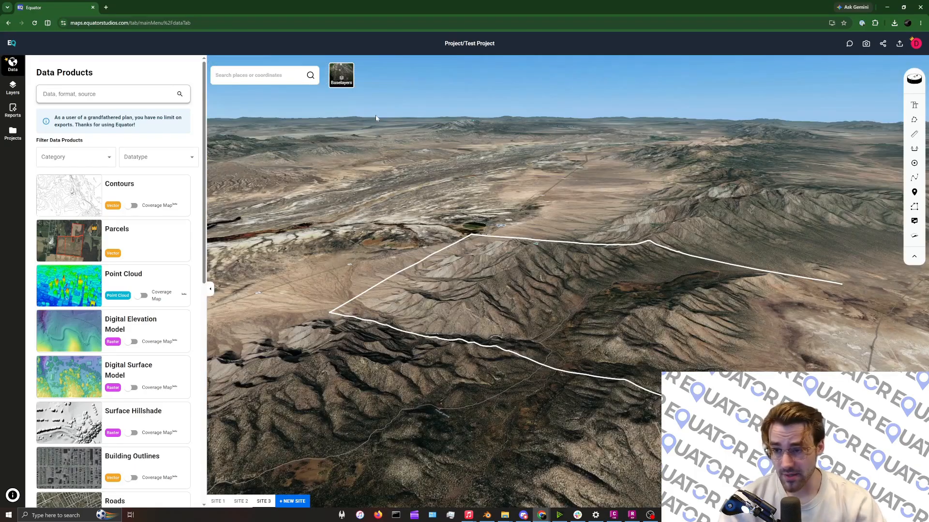
Display the point cloud coverage map and examine its extent across the western United States and over the new site
left_click(107, 277)
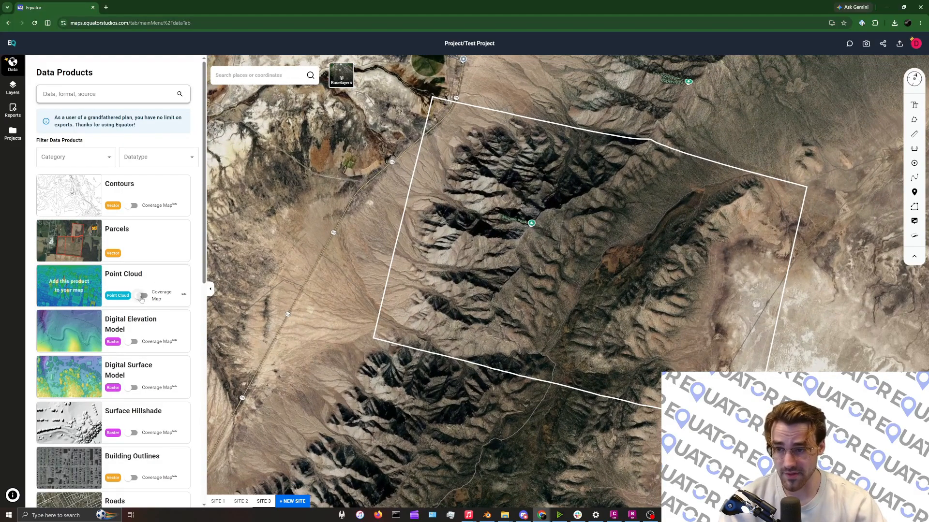
left_click(143, 296)
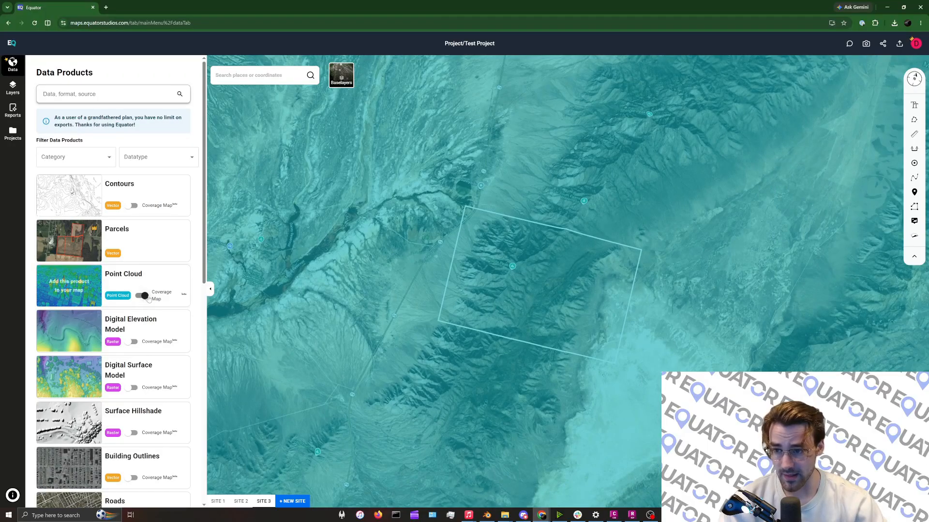
scroll(485, 298, "down", 8)
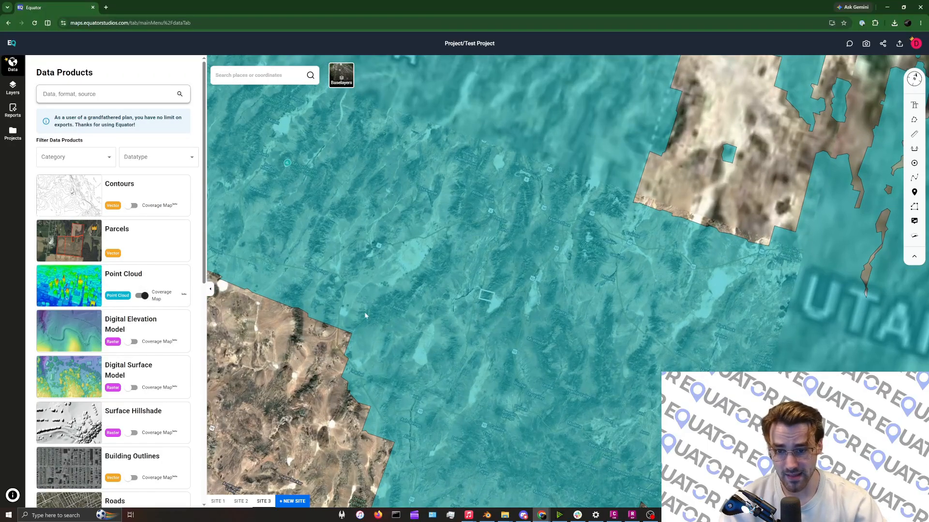
scroll(459, 292, "down", 5)
scroll(469, 301, "up", 5)
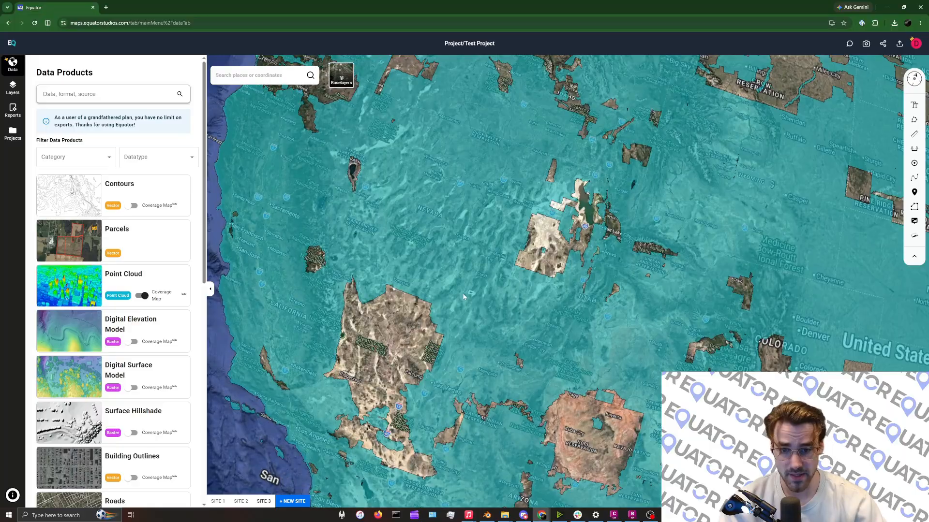
scroll(465, 295, "up", 6)
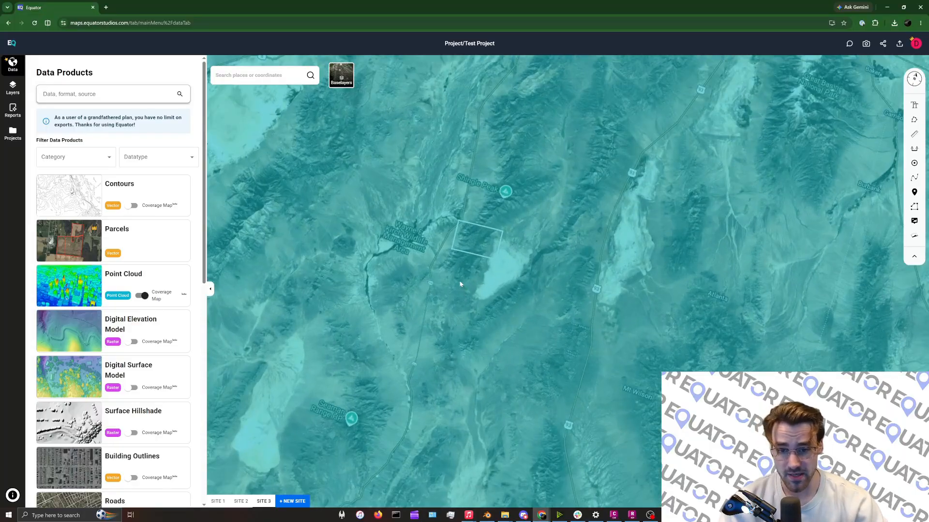
scroll(484, 233, "up", 2)
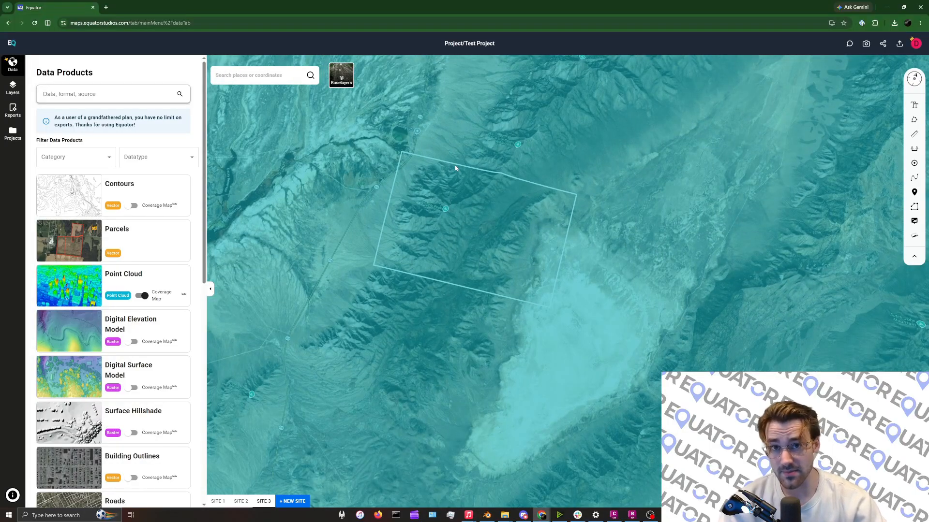
scroll(455, 167, "up", 2)
right_click_drag(505, 264, 520, 271)
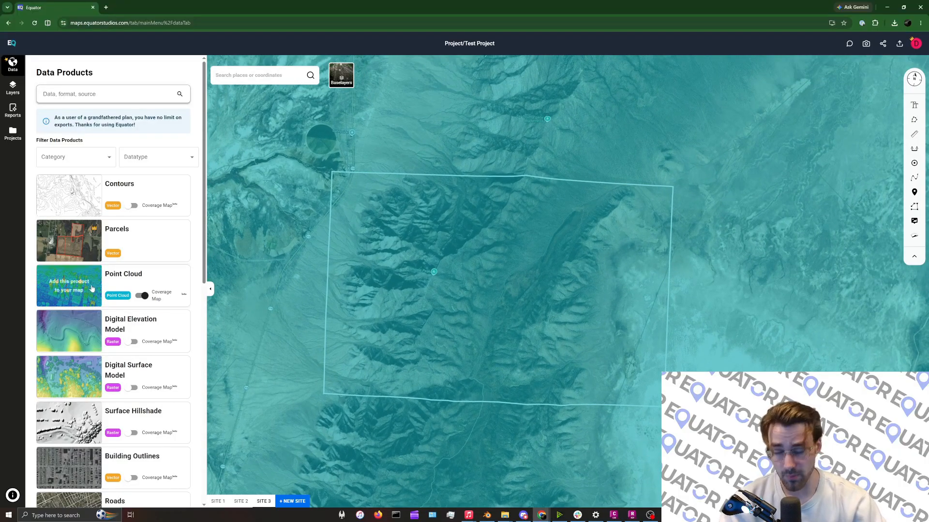
Generate a point cloud within Site 3 from the NV_EastCentral_3_D21 dataset
left_click(55, 289)
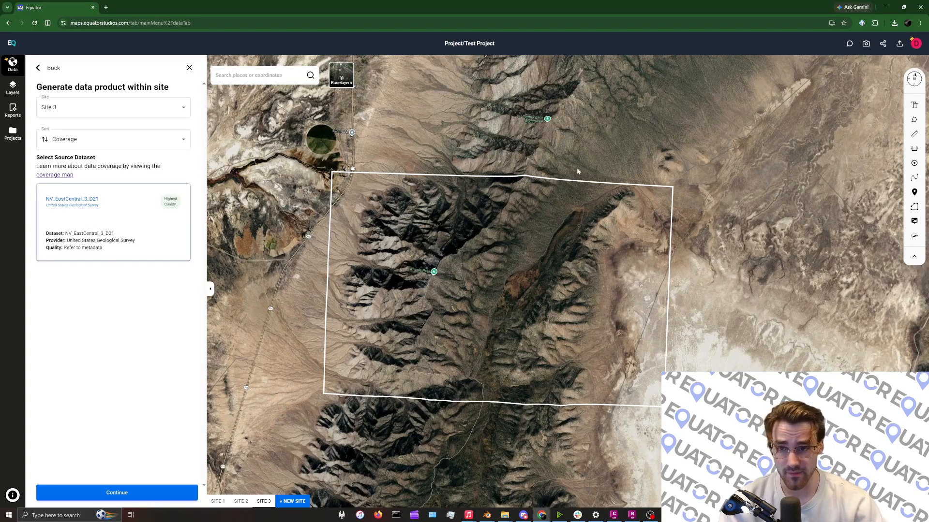
left_click(91, 494)
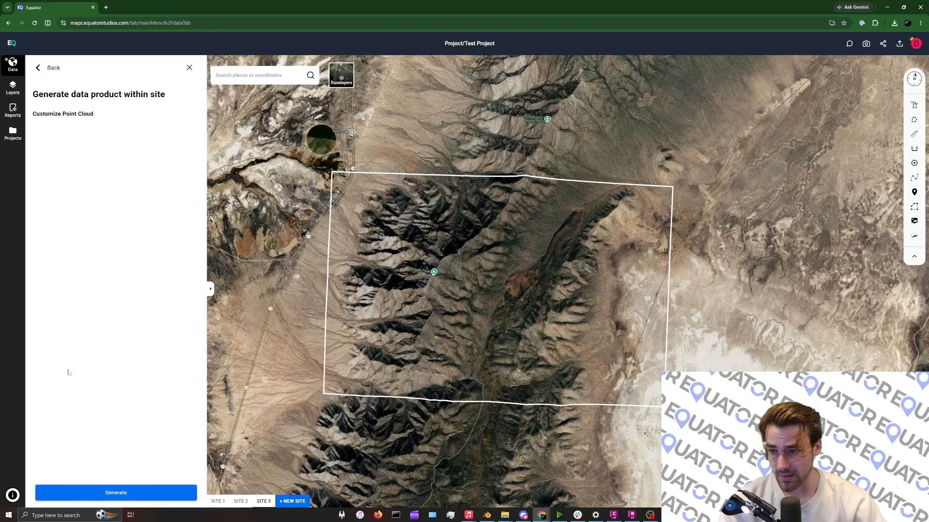
left_click(111, 493)
Examine the generated point cloud in 3D, checking its terrain relief and elevation coloring from several angles
scroll(553, 325, "up", 4)
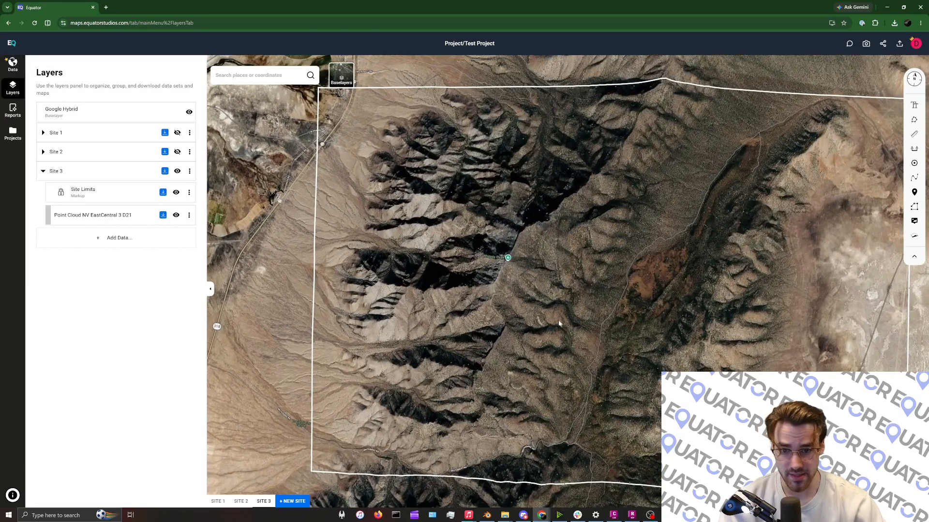
right_click_drag(559, 323, 561, 294)
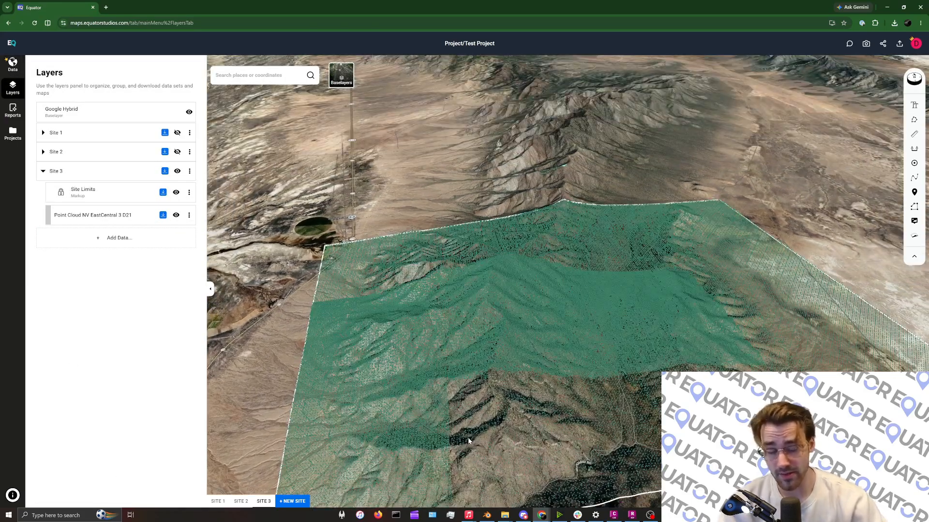
scroll(507, 393, "up", 5)
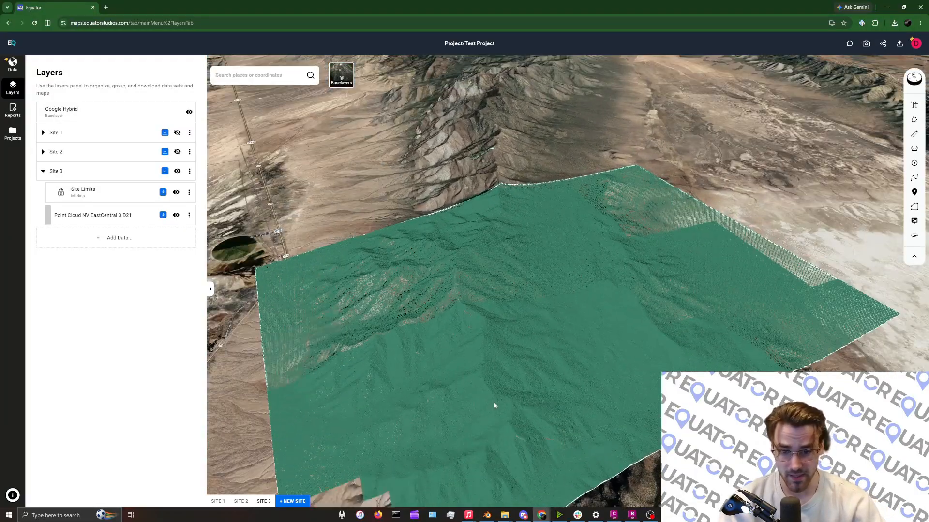
scroll(501, 411, "down", 5)
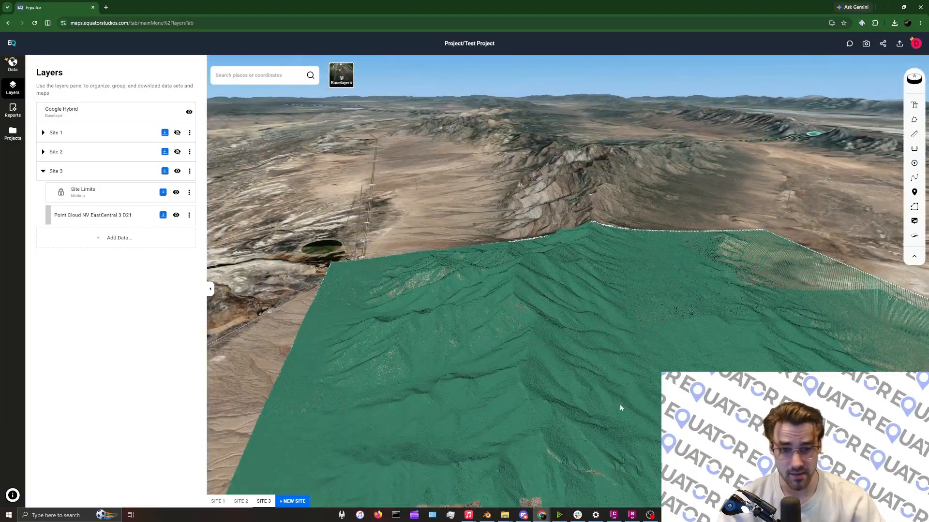
right_click_drag(620, 404, 616, 409)
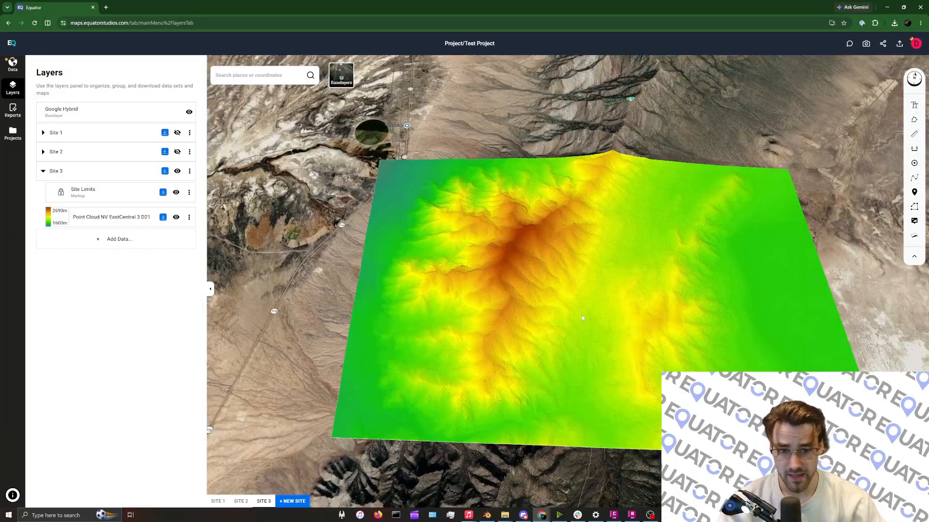
scroll(574, 316, "up", 3)
right_click_drag(567, 314, 603, 294)
scroll(562, 273, "down", 3)
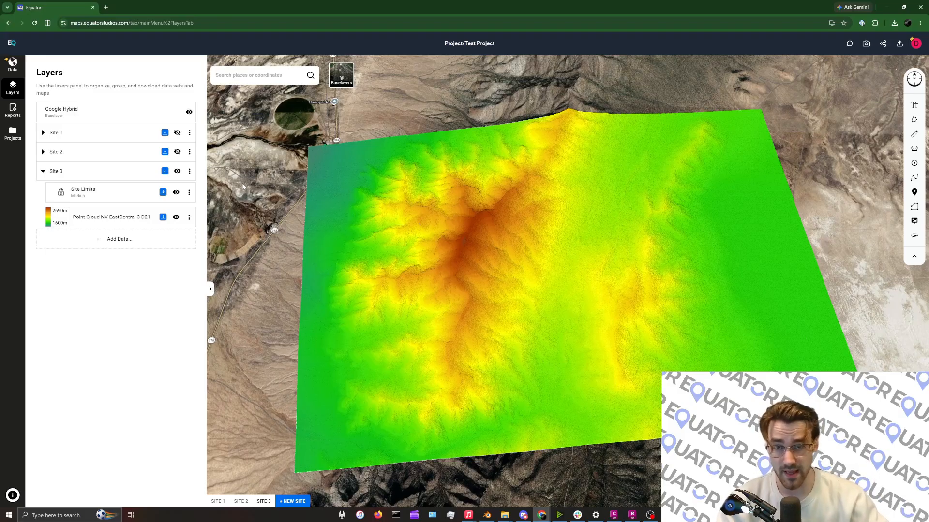
Process the Site 3 point cloud for download in LAZ format with the Web Mercator (EPSG:3857) coordinate system
left_click(163, 217)
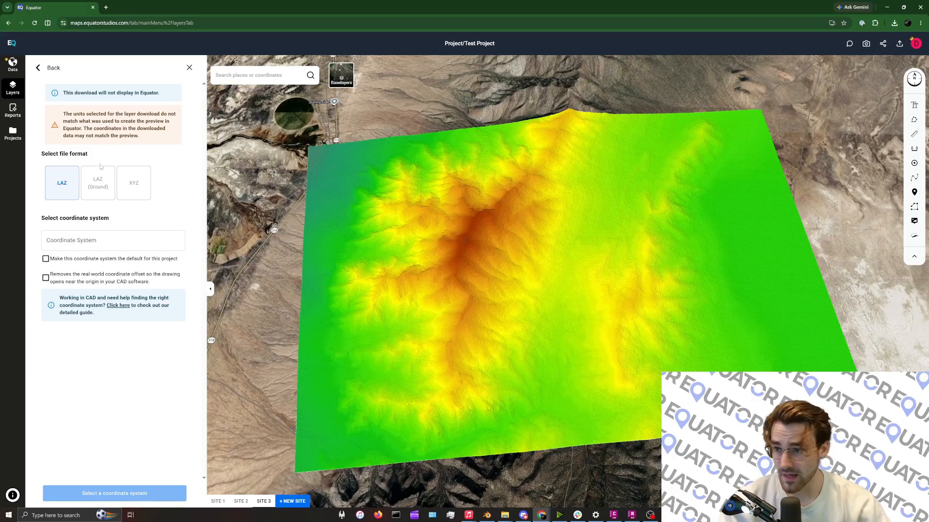
left_click(86, 234)
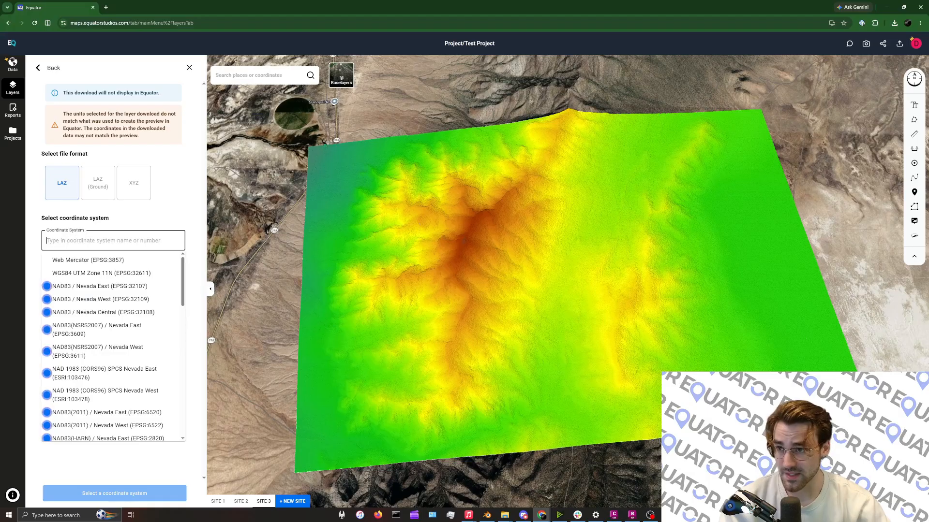
left_click(85, 261)
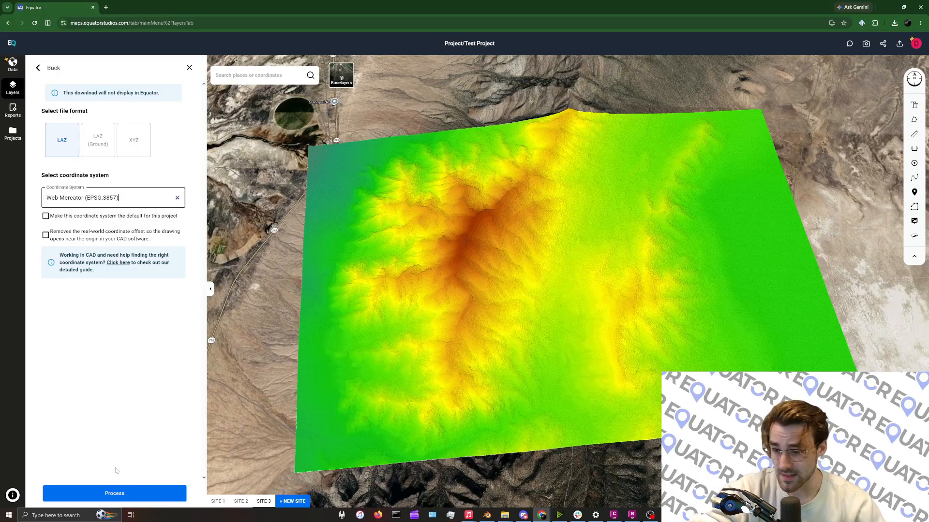
left_click(100, 494)
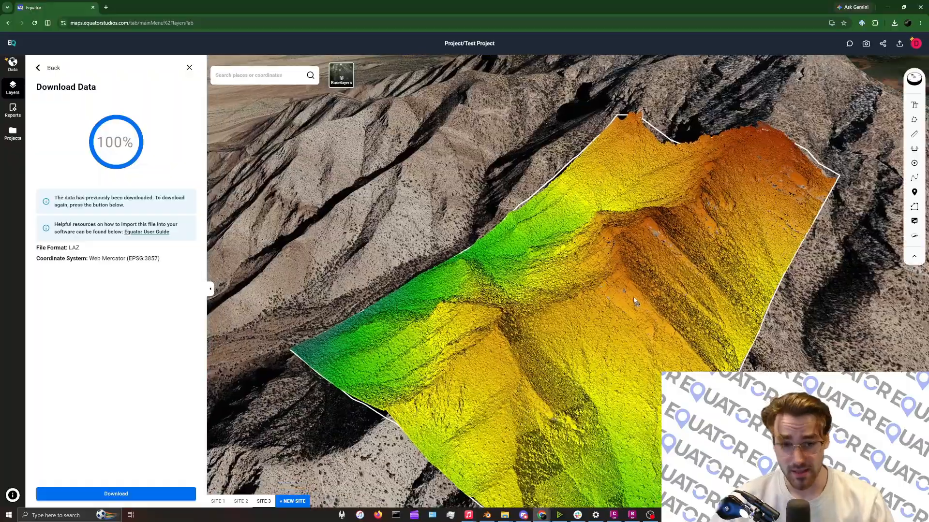
scroll(636, 301, "up", 2)
middle_click_drag(636, 305, 624, 292)
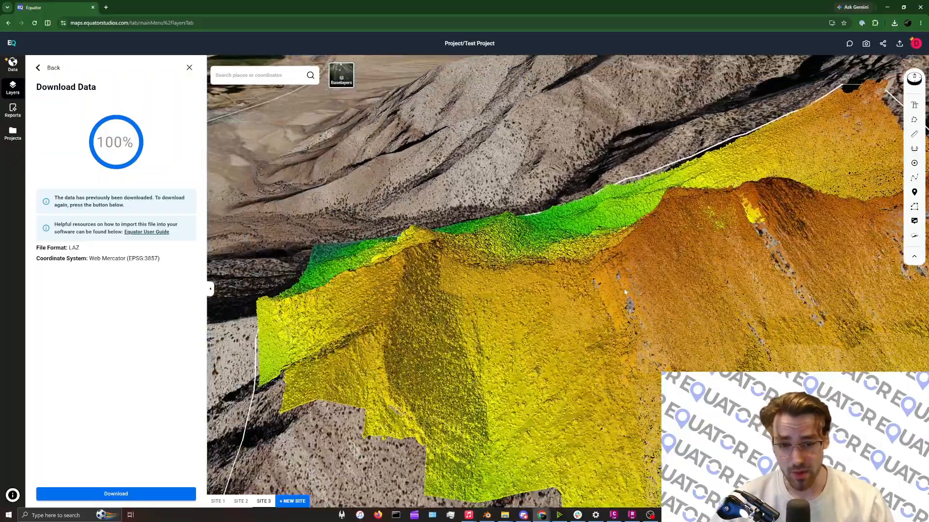
Open the Downloads folder window to locate the downloaded LAZ point cloud
scroll(624, 290, "down", 3)
scroll(620, 285, "up", 2)
left_click_drag(620, 285, 592, 296)
scroll(520, 277, "down", 3)
mouse_move(504, 515)
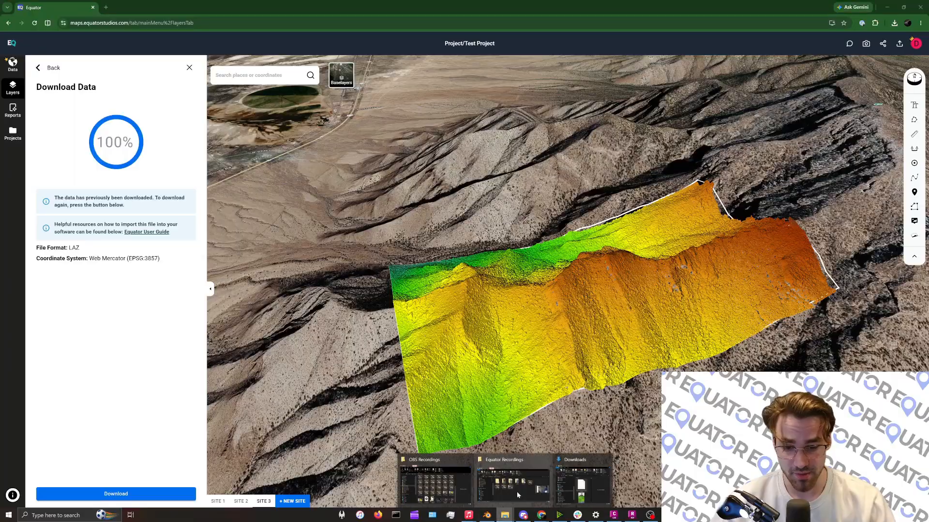
left_click(582, 485)
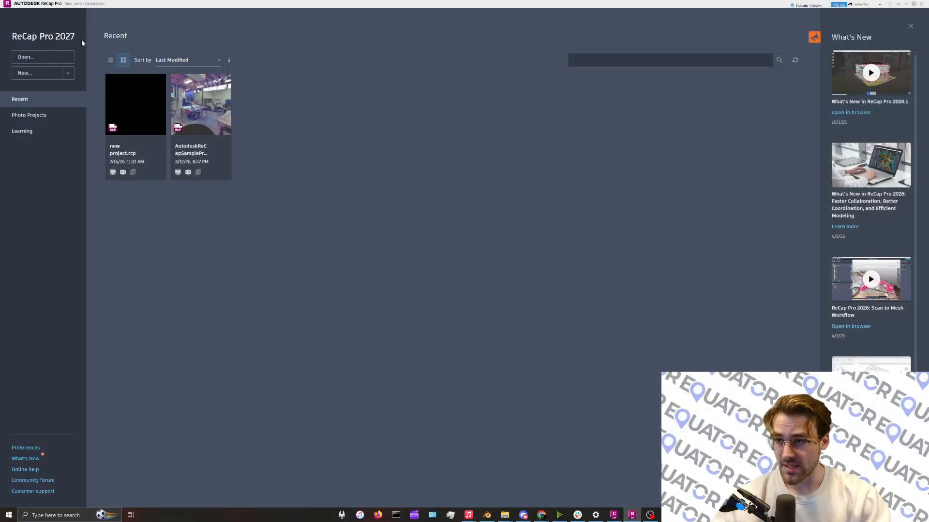
Create a new point cloud project named Tutorial 3.2 in the default save location
left_click(31, 75)
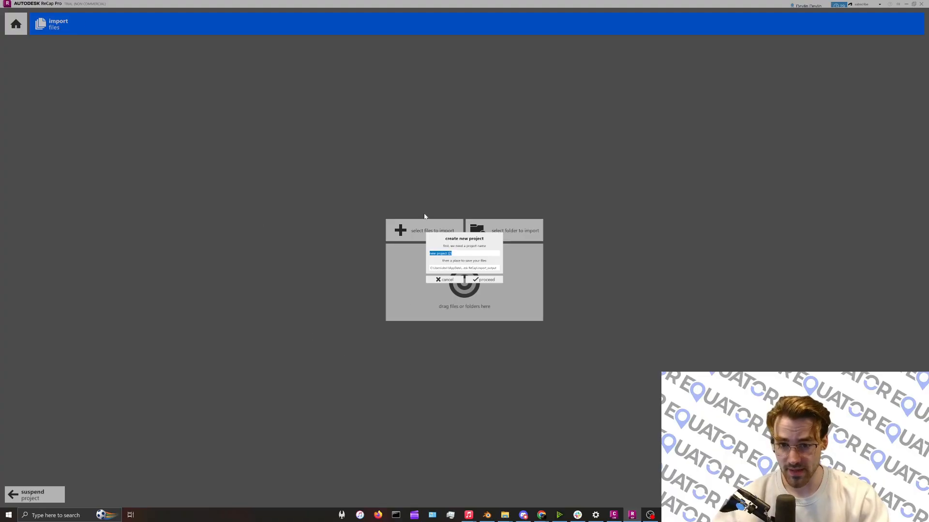
type("torial 3.2")
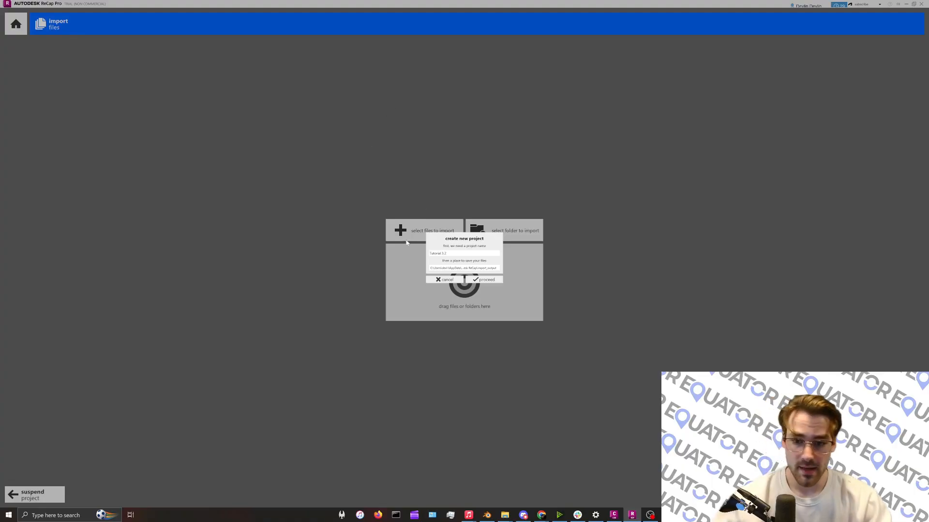
left_click(486, 281)
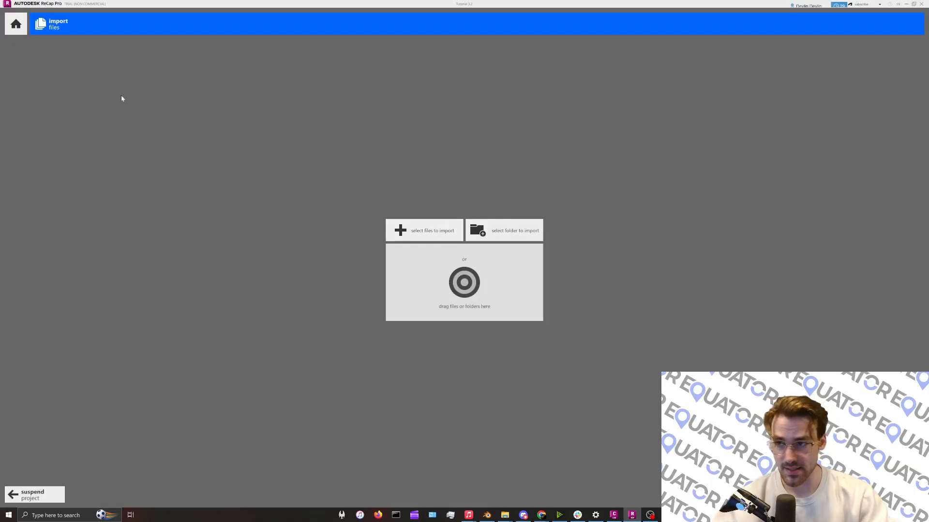
Import the downloaded point cloud file from the Downloads folder into the project
left_click(425, 231)
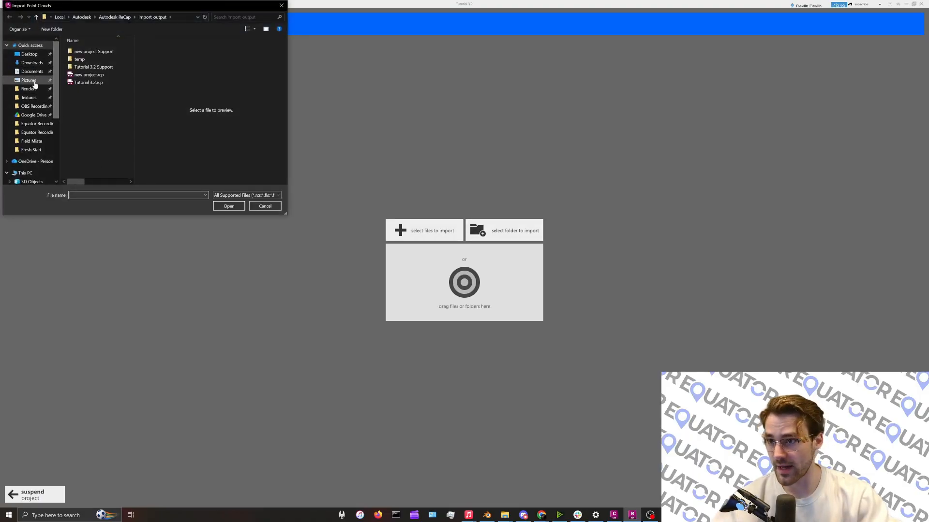
left_click(32, 63)
double_click(77, 68)
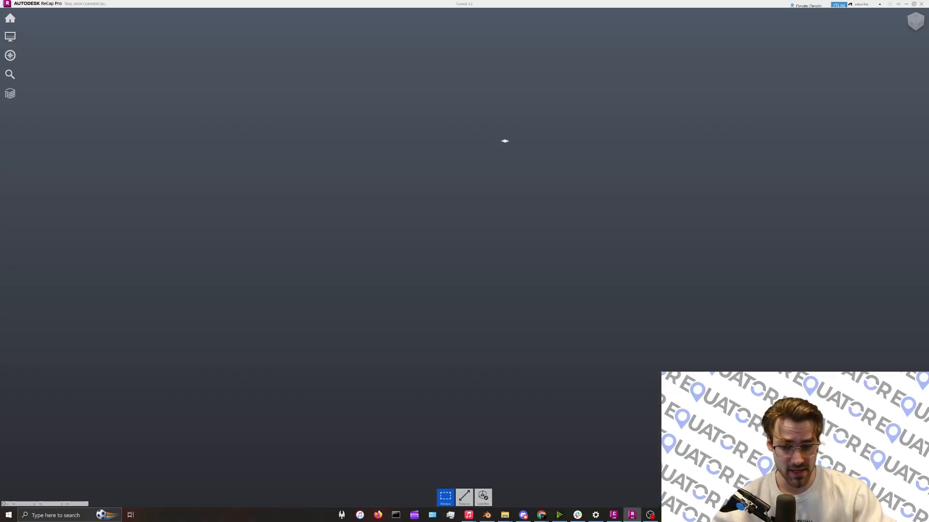
Examine the imported terrain point cloud in 3D, both close up and as a whole
scroll(562, 222, "up", 3)
scroll(562, 222, "down", 4)
scroll(562, 222, "up", 2)
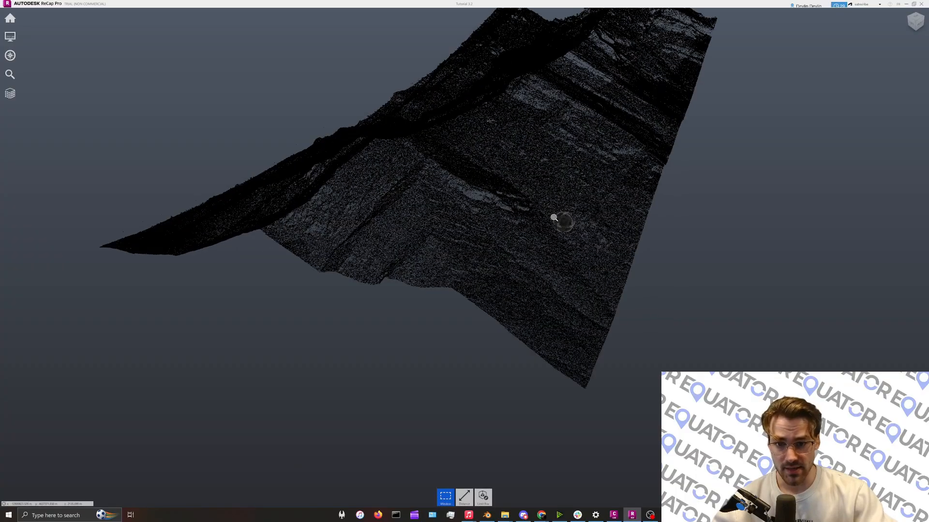
scroll(555, 213, "down", 2)
scroll(477, 224, "up", 2)
scroll(473, 230, "down", 2)
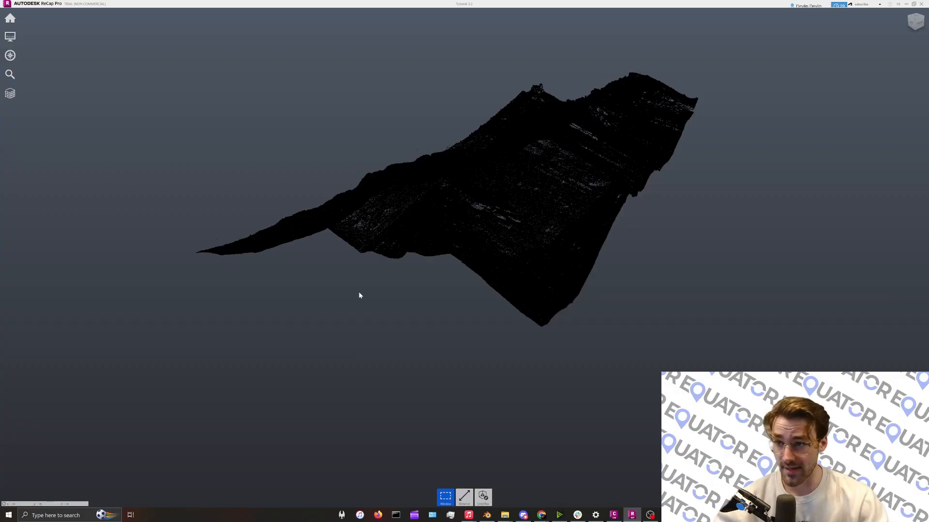
Start exporting the point cloud to the Downloads folder with the file name Tutorial 3.3 Test 1
mouse_move(15, 21)
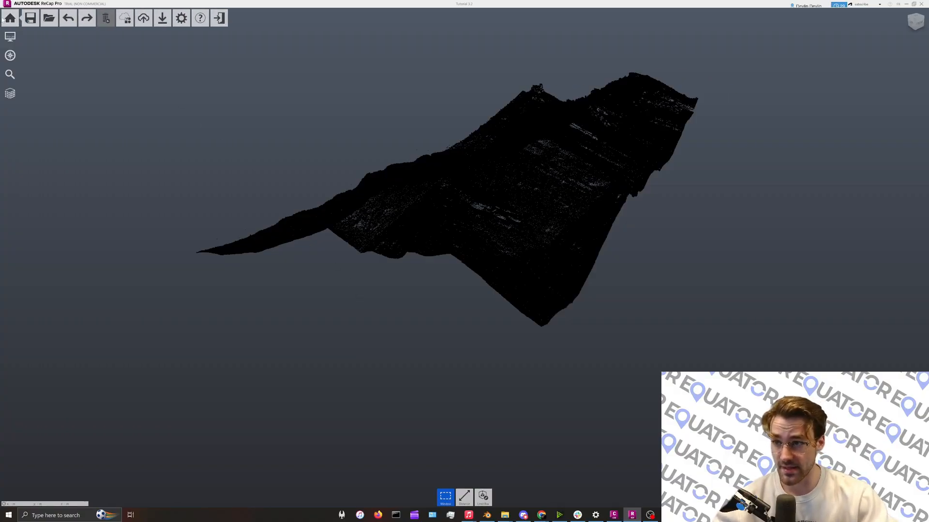
mouse_move(162, 19)
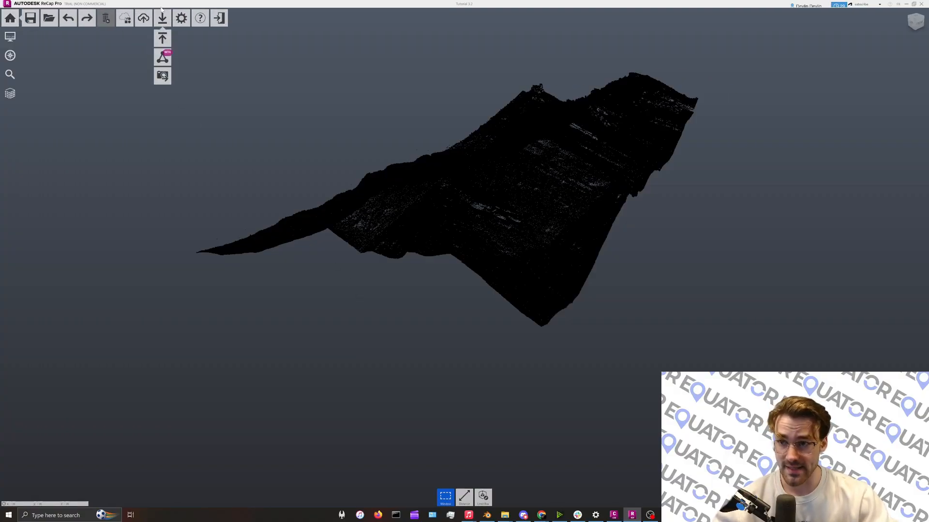
left_click(164, 39)
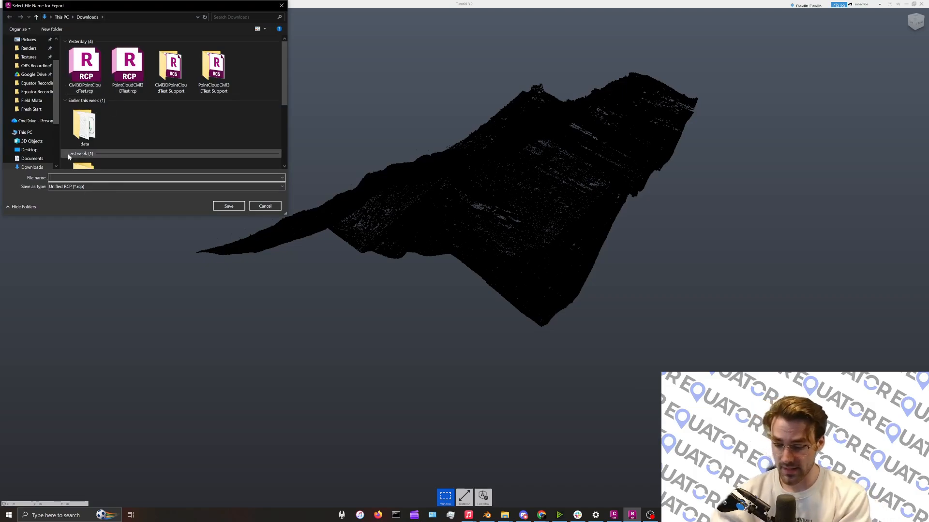
type("Tutorial")
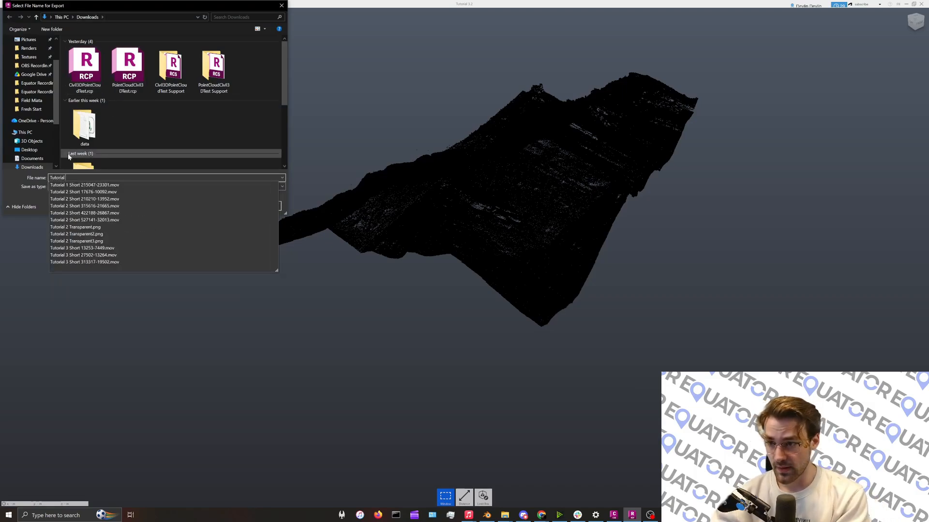
type(" 3.3 Test")
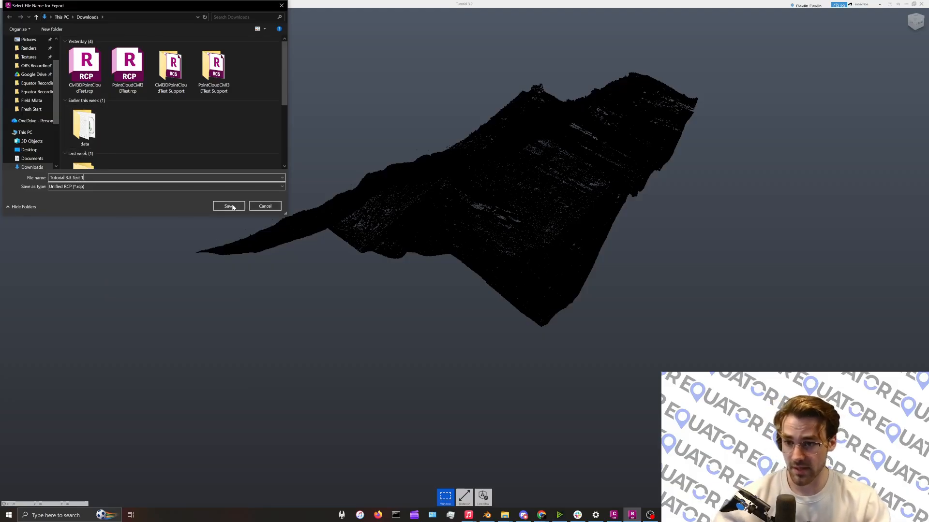
type(" 1")
Save the export as Unified RCP (*.rcp) and unify the project scans
left_click(71, 188)
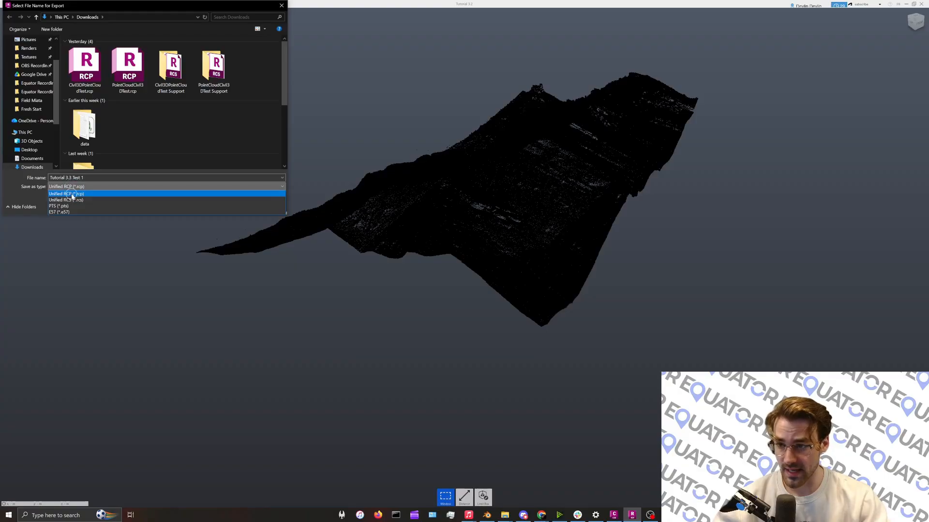
left_click(72, 194)
left_click(79, 188)
left_click(77, 200)
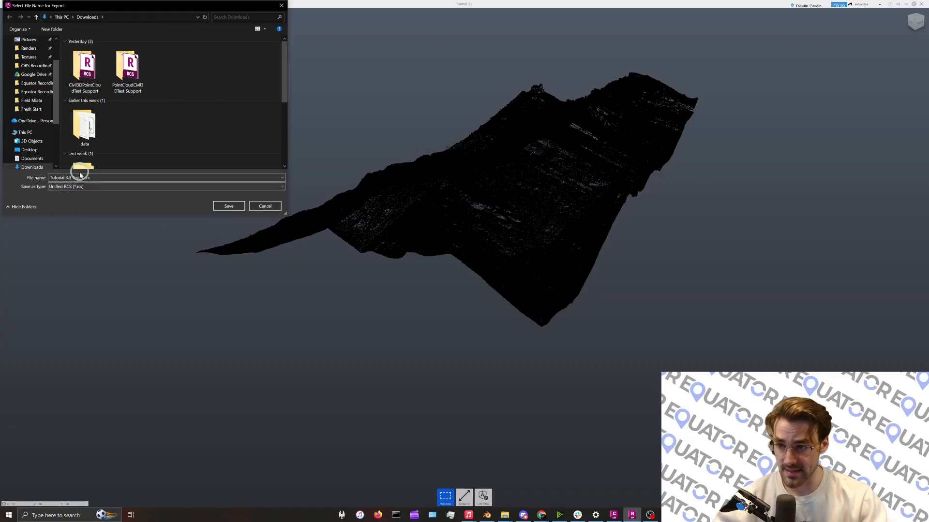
left_click(79, 188)
left_click(78, 194)
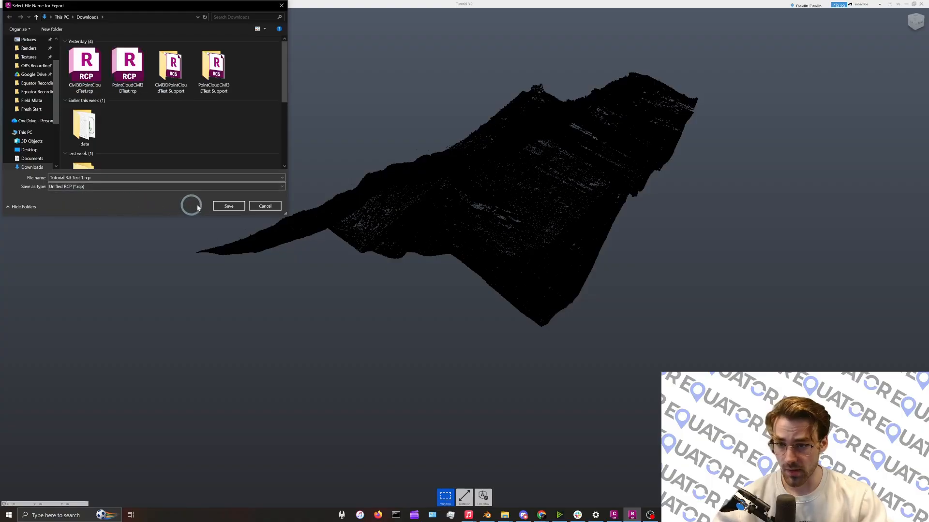
left_click(228, 206)
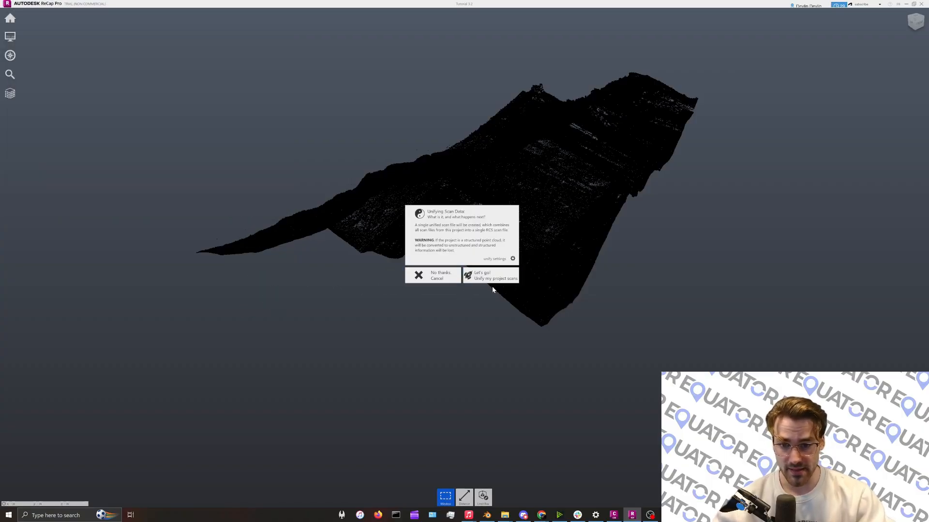
left_click(473, 279)
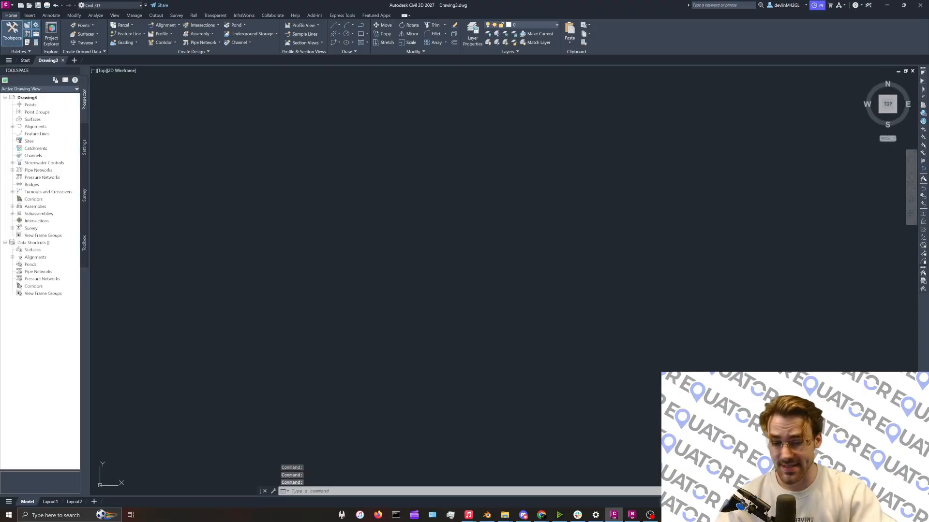
Attach Tutorial 3.3 Test 1.rcp from Downloads to the drawing with a relative path, insertion point 0,0,0 and scale 1
left_click(30, 15)
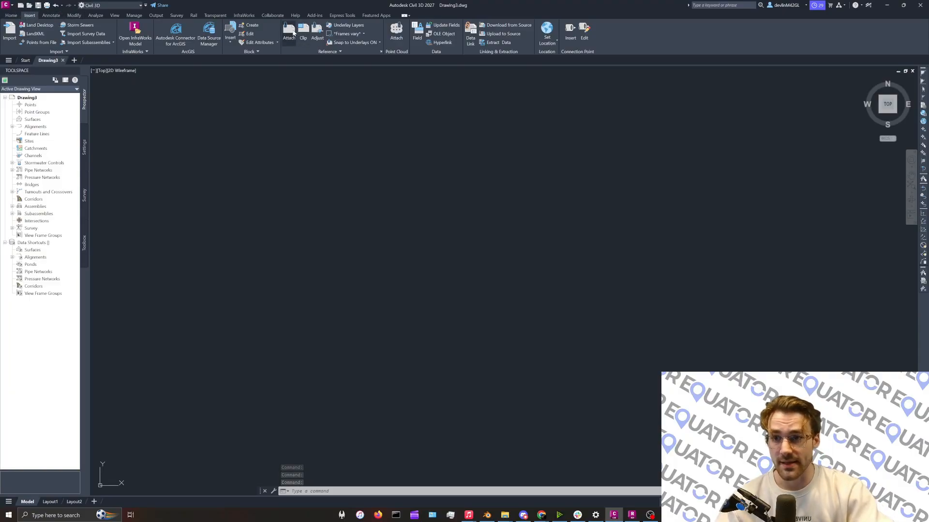
left_click(288, 32)
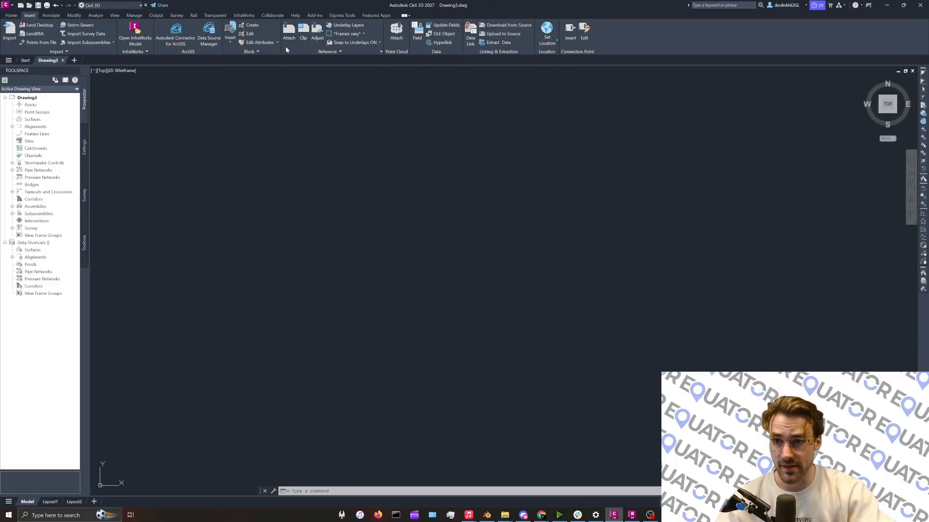
left_click(369, 232)
double_click(411, 208)
double_click(413, 224)
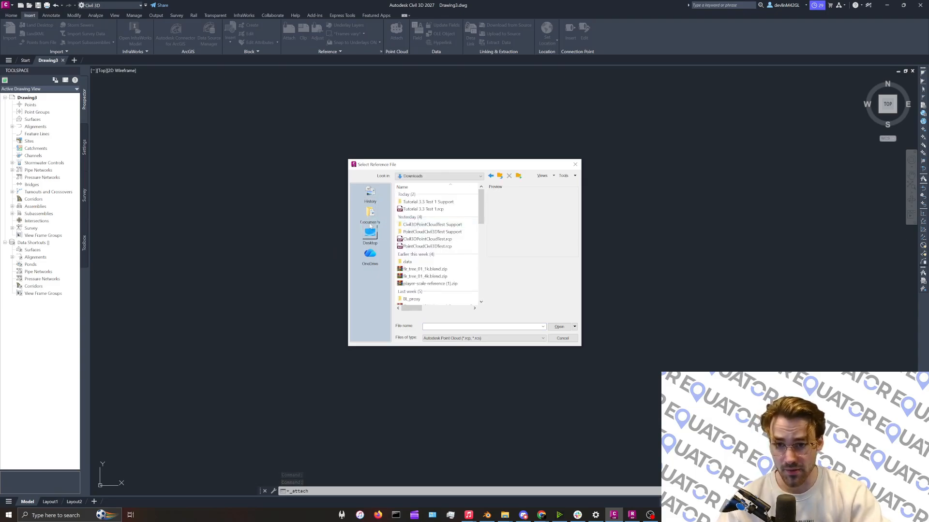
left_click(420, 209)
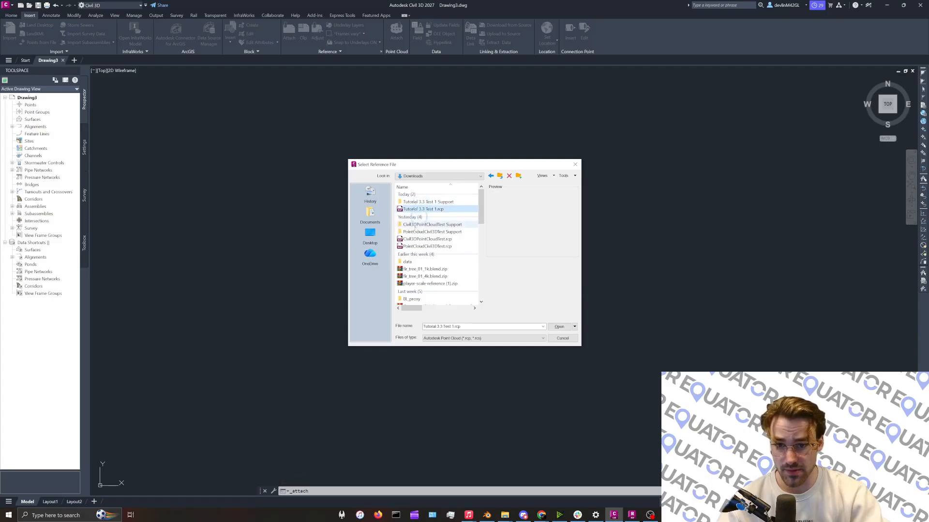
double_click(438, 210)
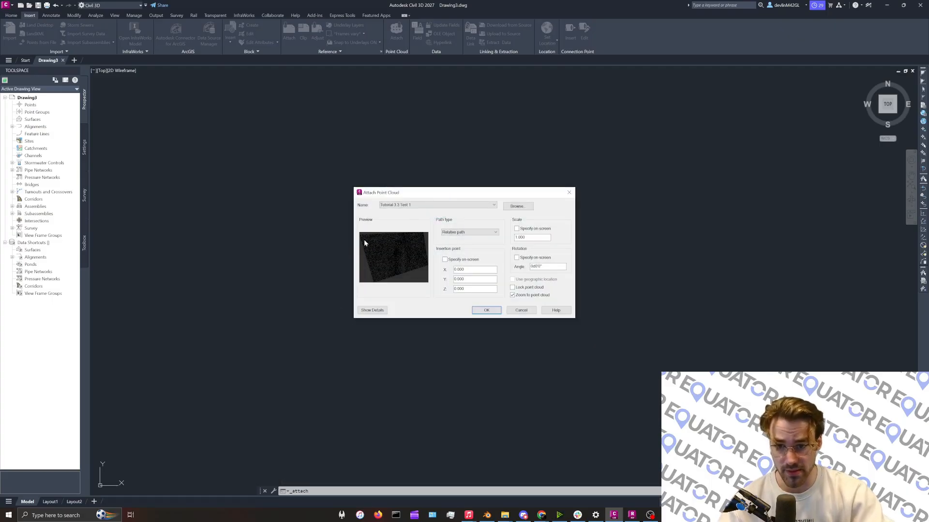
left_click_drag(408, 197, 357, 199)
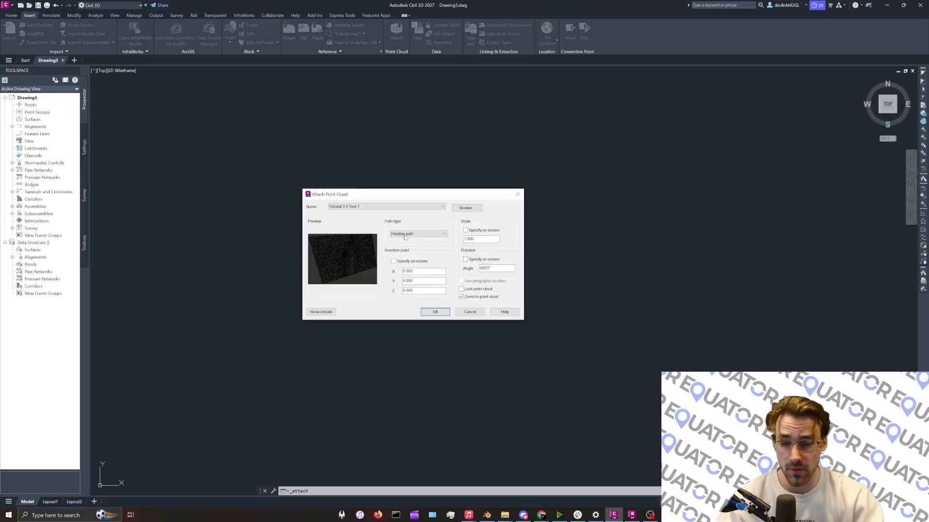
left_click(429, 313)
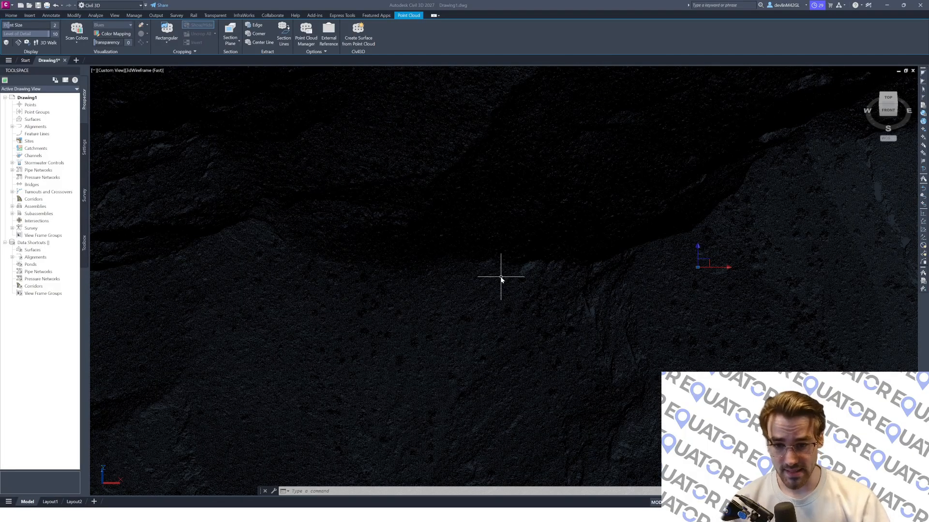
Examine the attached point cloud's terrain detail and overall extent in the 3D view
scroll(501, 280, "up", 1)
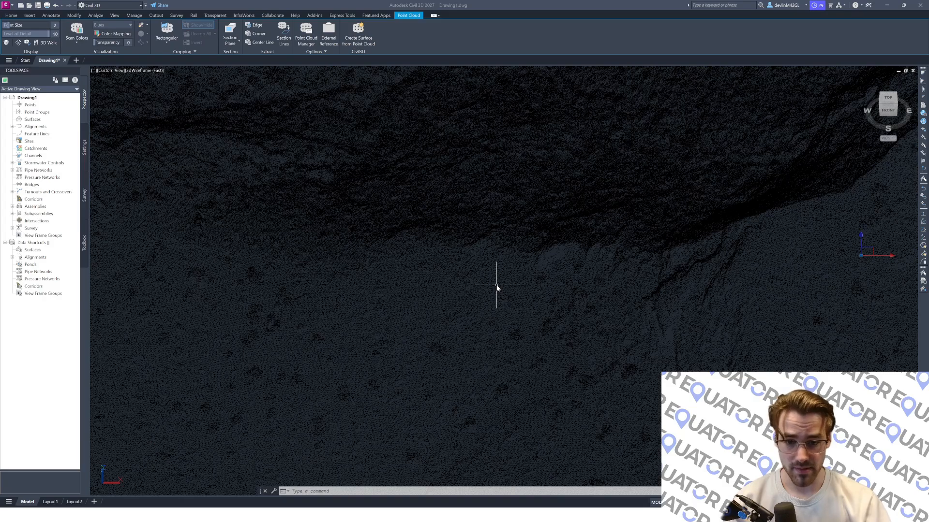
scroll(497, 286, "up", 1)
scroll(647, 307, "up", 1)
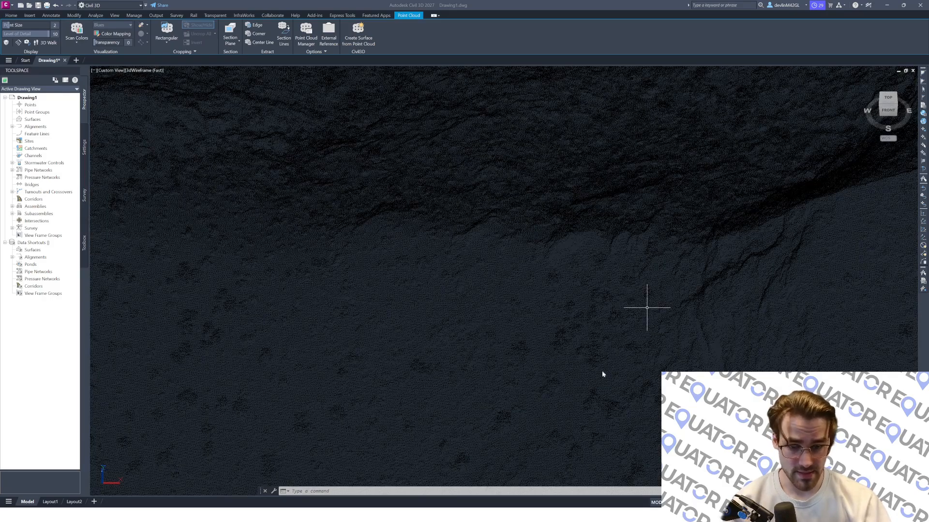
scroll(642, 336, "down", 4)
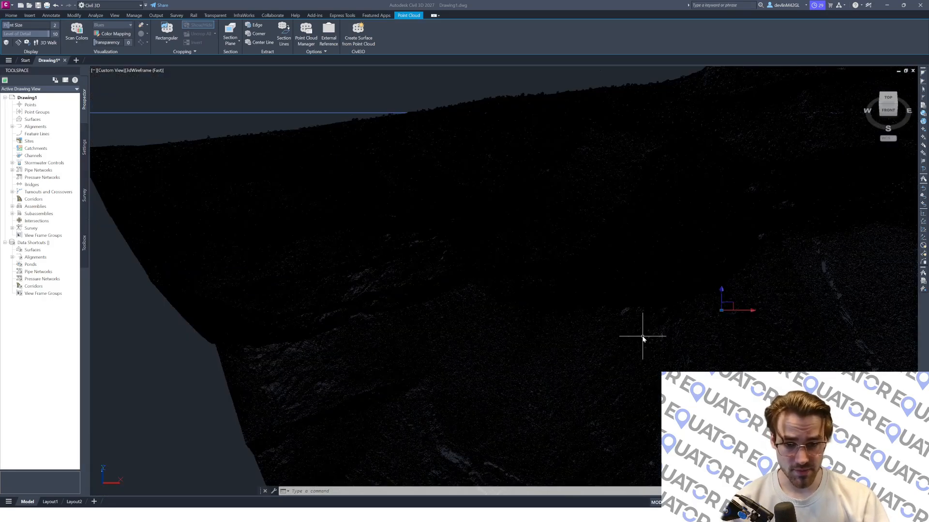
scroll(641, 336, "up", 2)
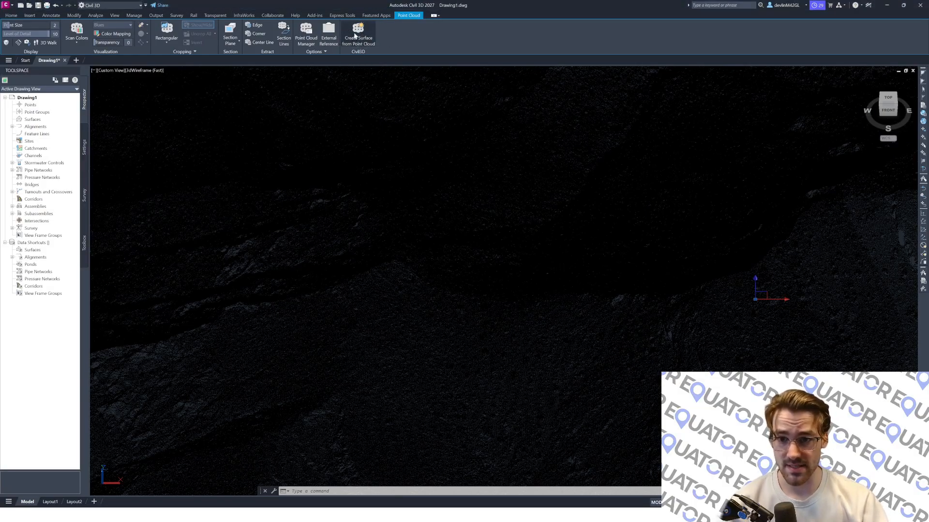
scroll(386, 132, "down", 5)
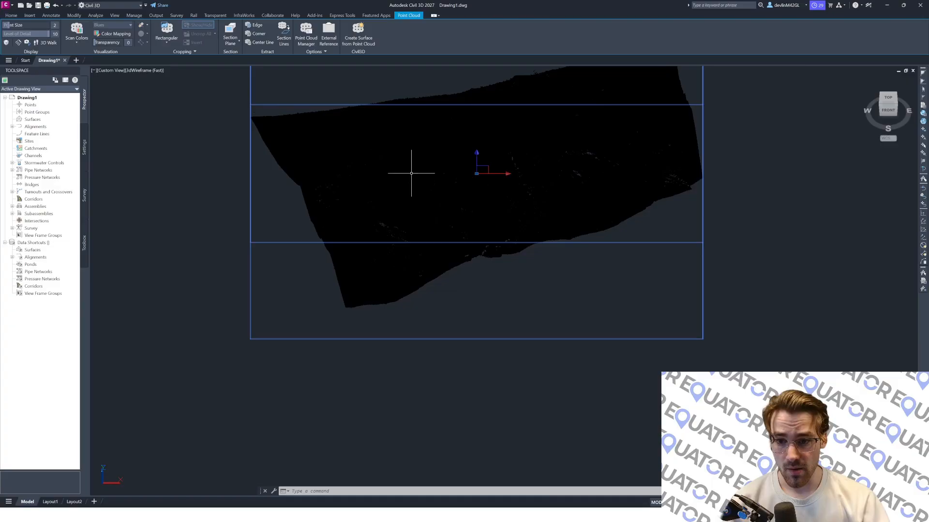
scroll(406, 167, "up", 2)
scroll(374, 210, "up", 2)
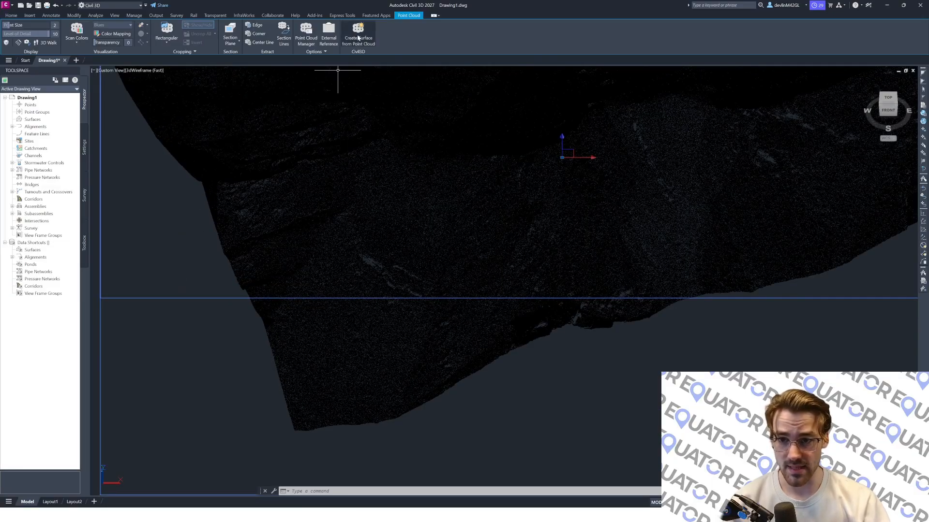
Create a TIN surface from the whole point cloud using the Contours 2m and 10m (Background) style
left_click_drag(438, 180, 481, 153)
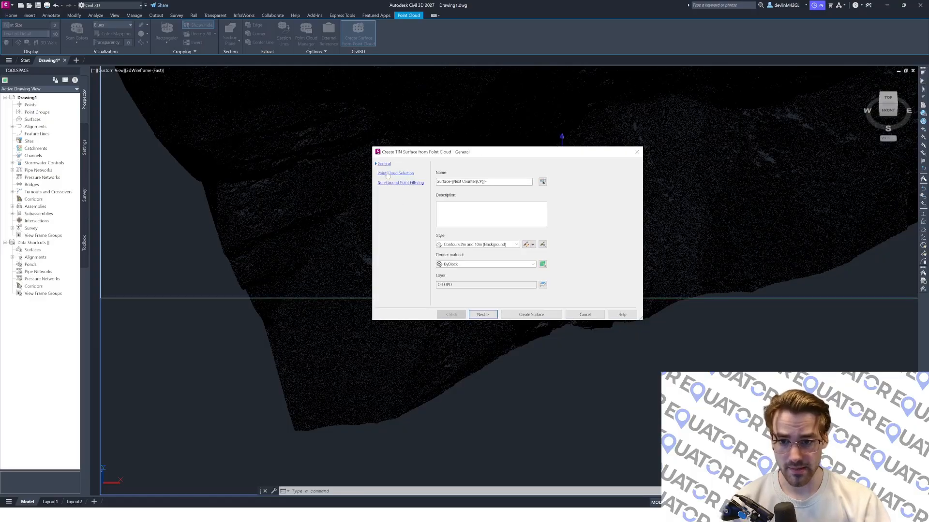
left_click(395, 173)
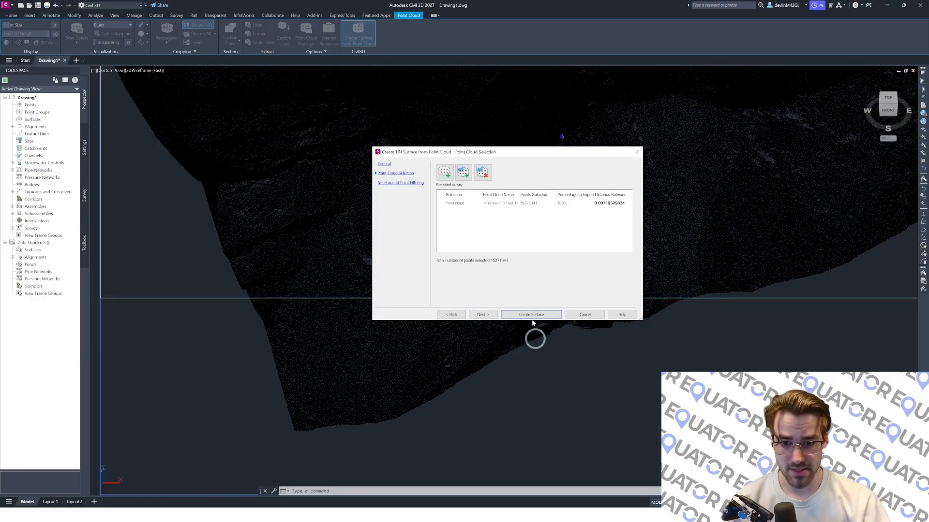
left_click(384, 164)
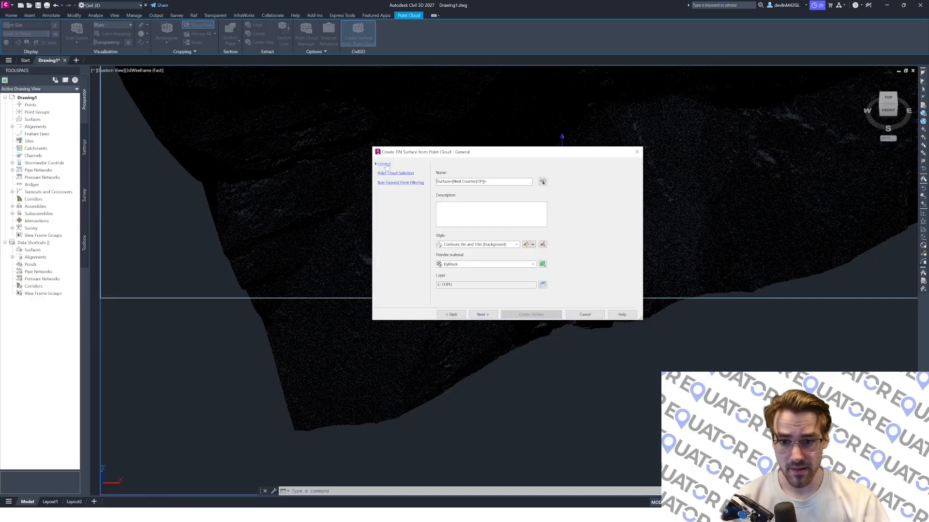
left_click(459, 244)
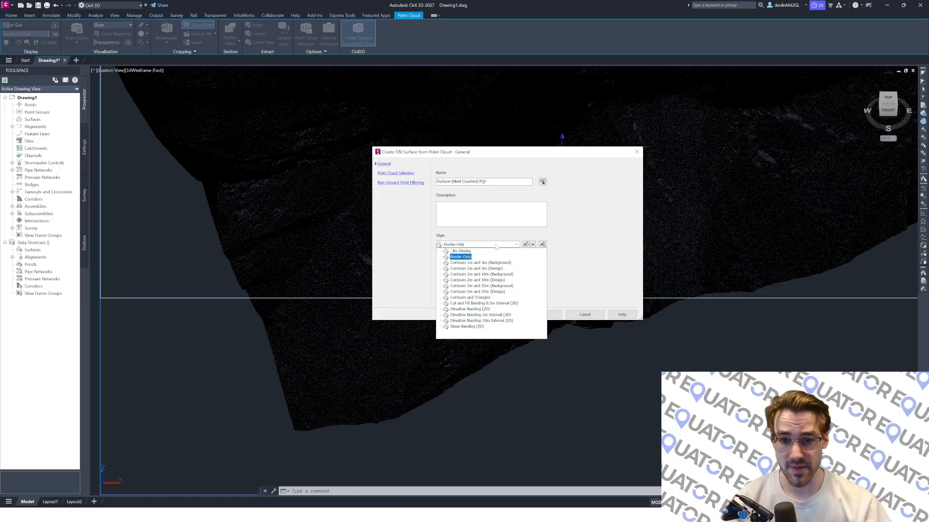
left_click(466, 274)
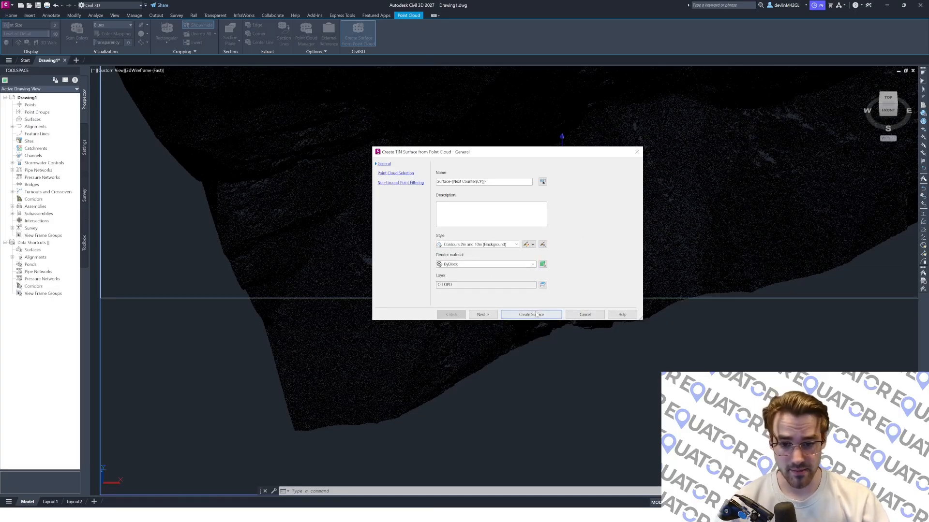
left_click(532, 314)
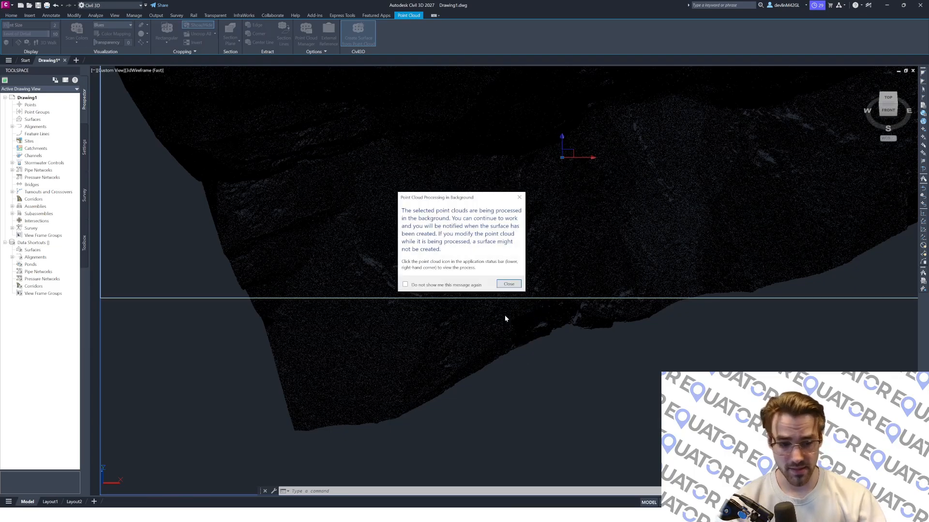
left_click(509, 284)
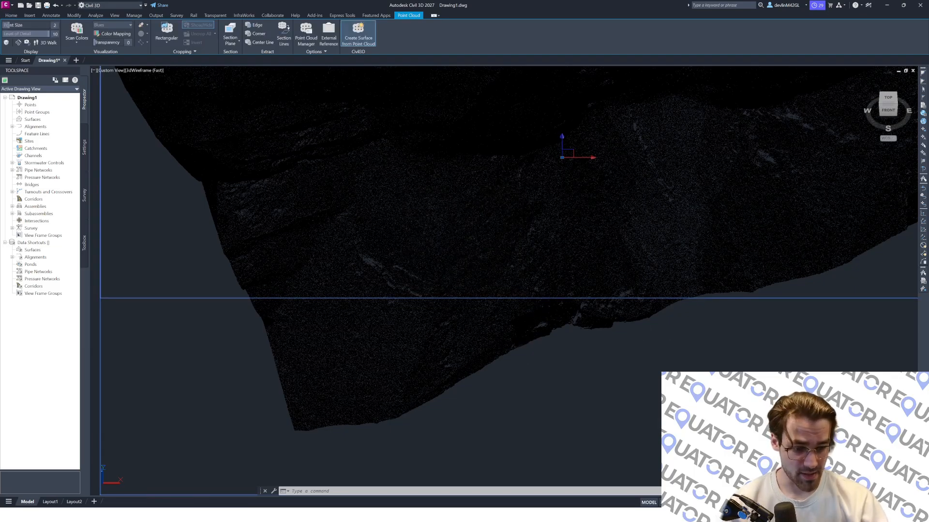